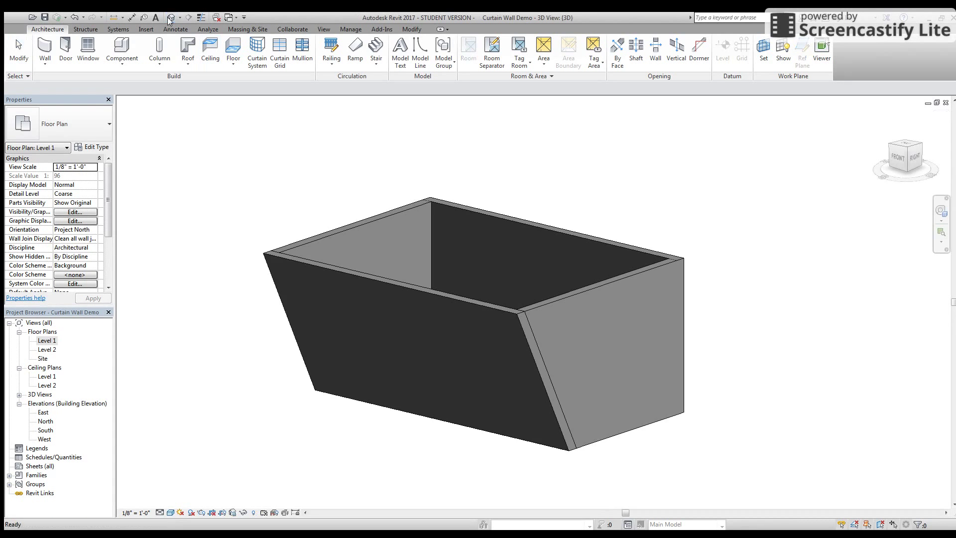
Step: Orbit the 3D view to inspect the existing box's slanted wall
shift+middle_drag(455, 300, 529, 363)
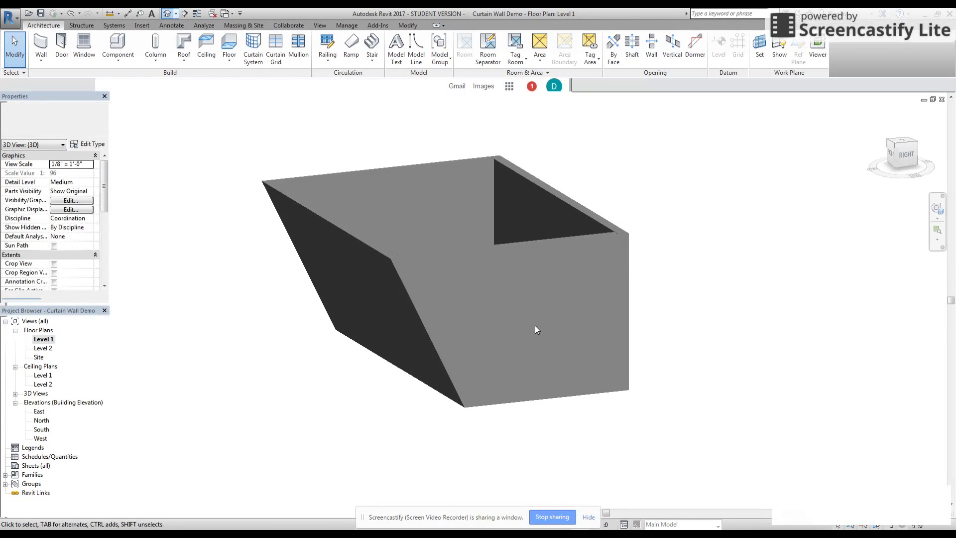
Step: On Level 1, draw chained walls of 10', 20' and 10' forming an open U
double_click(49, 342)
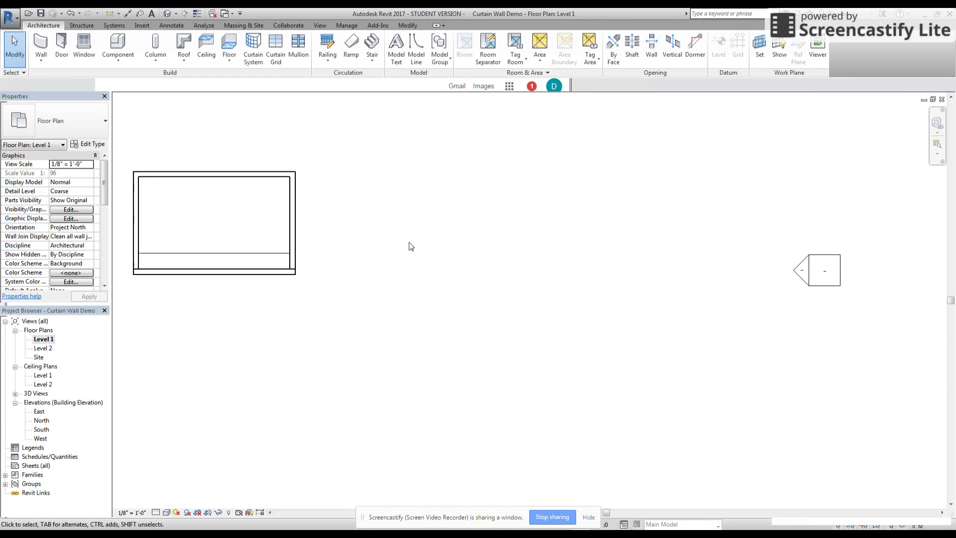
click(41, 50)
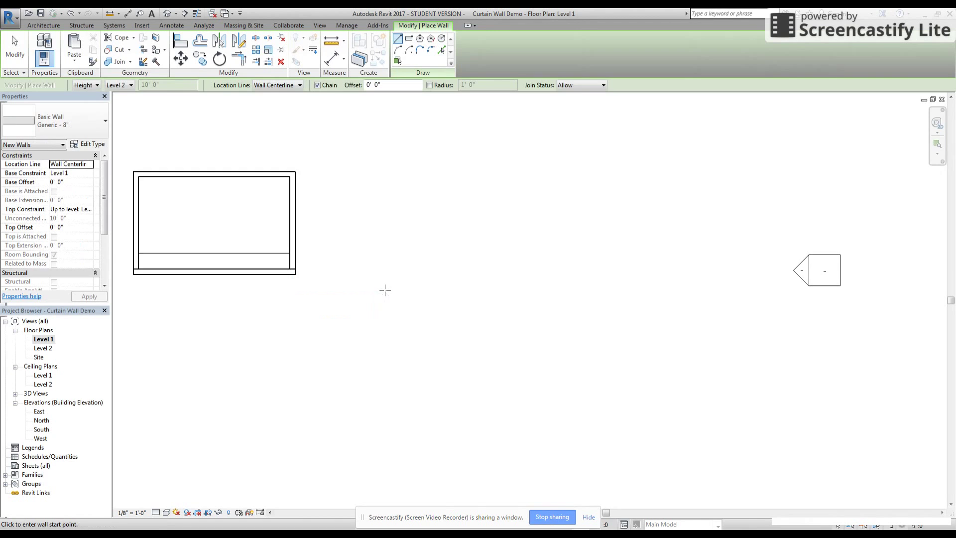
click(394, 271)
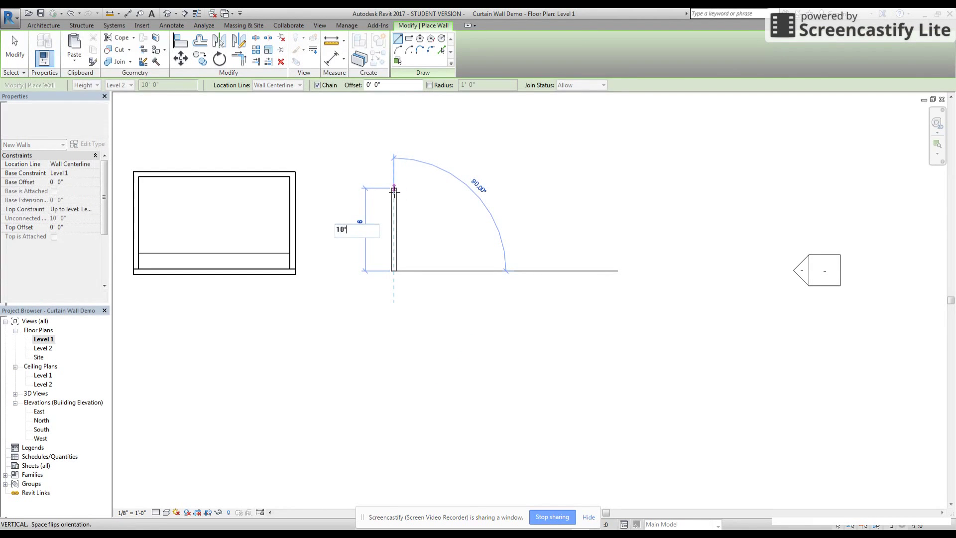
key(Return)
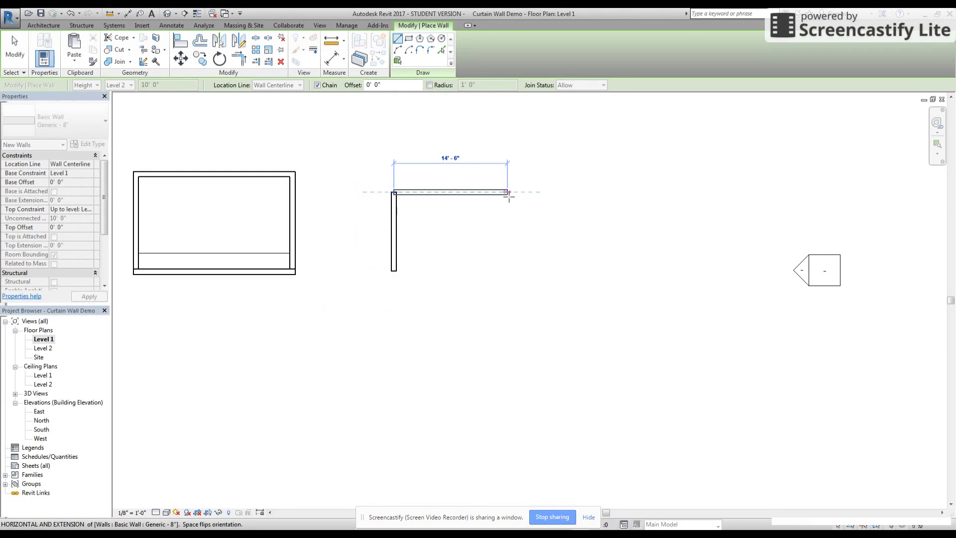
text(20)
key(Return)
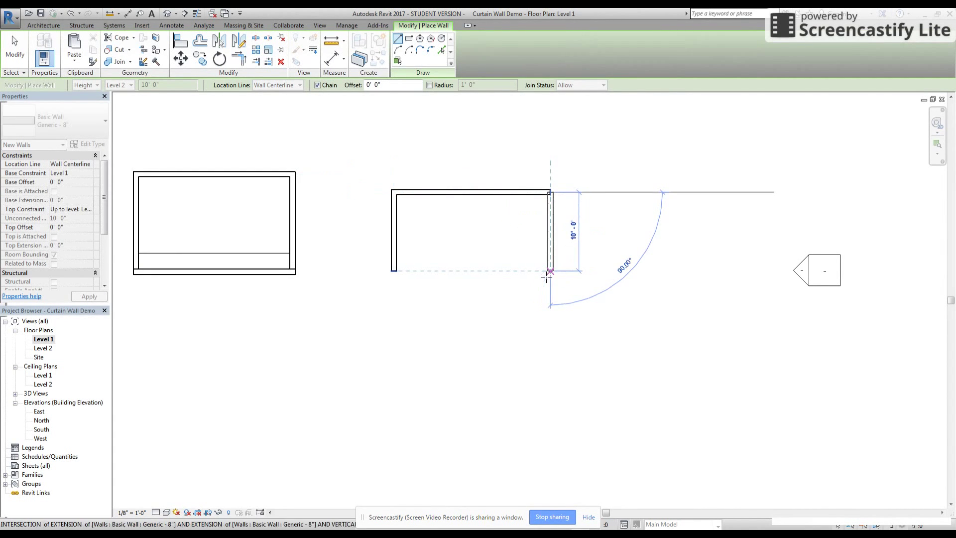
click(550, 271)
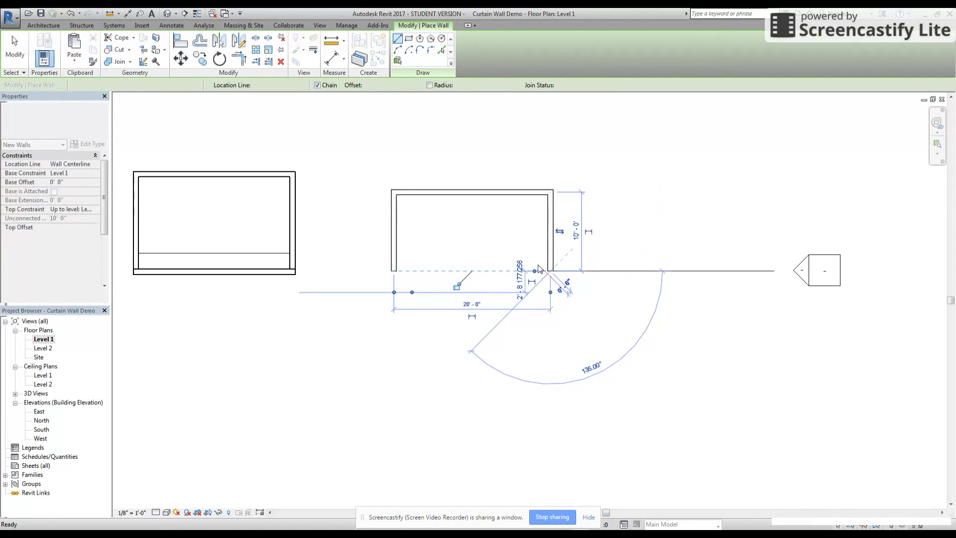
key(Escape)
key(Escape)
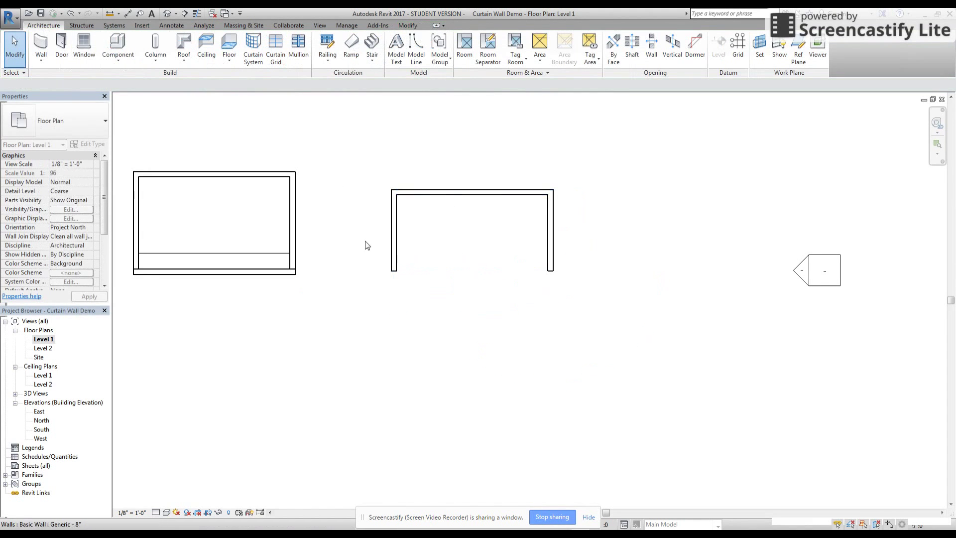
Step: Hide the original rectangle's walls in the Level 1 plan view
drag(316, 152, 126, 312)
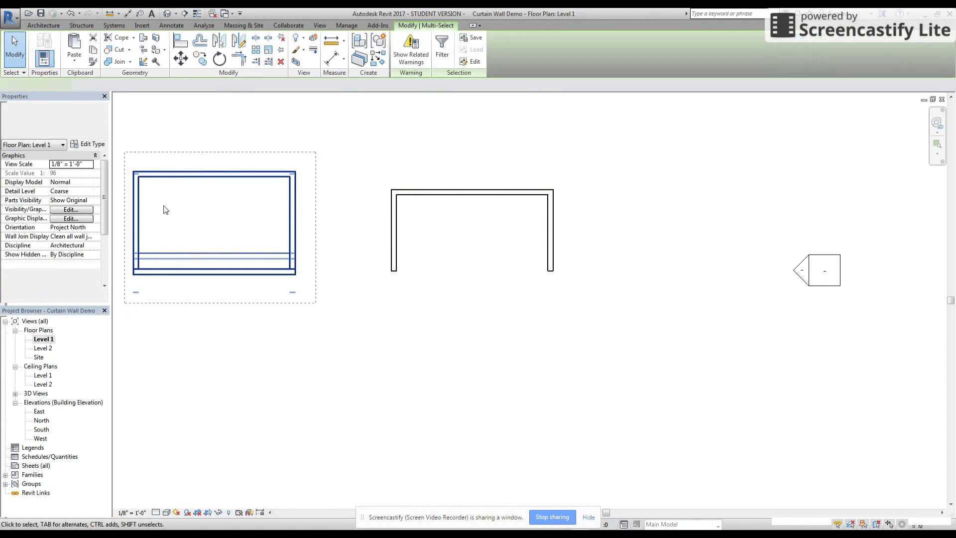
right_click(178, 179)
mouse_move(225, 255)
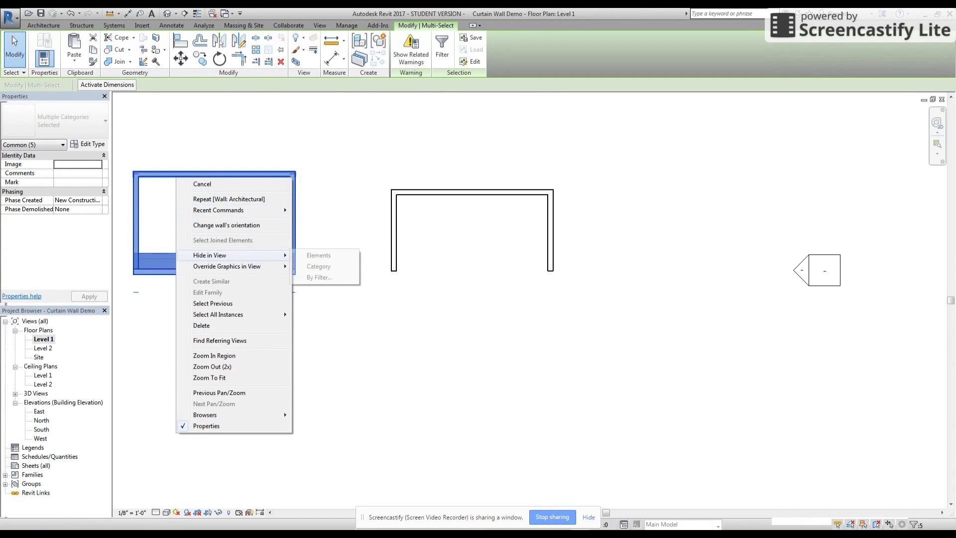
click(319, 255)
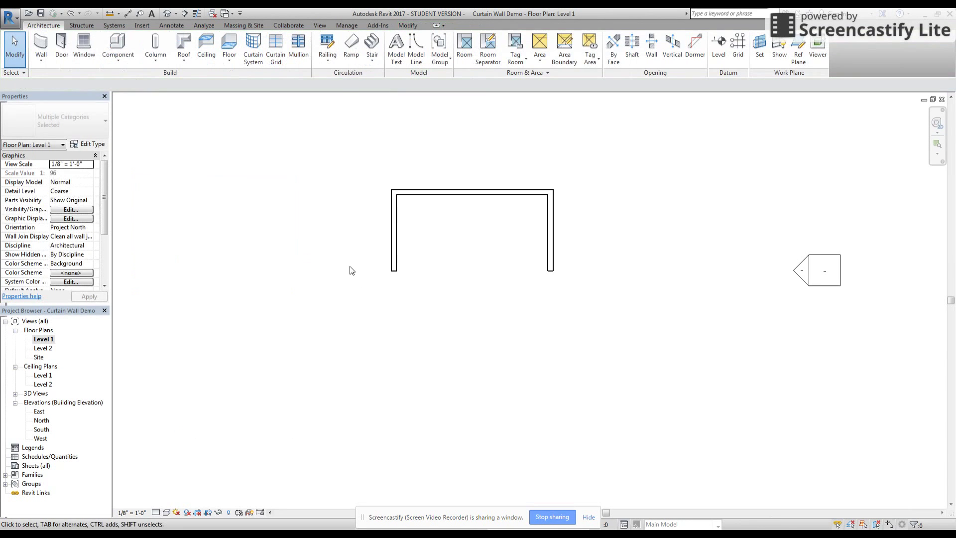
Step: Hide the original slanted box in the 3D view, leaving the U-shaped walls visible
click(168, 14)
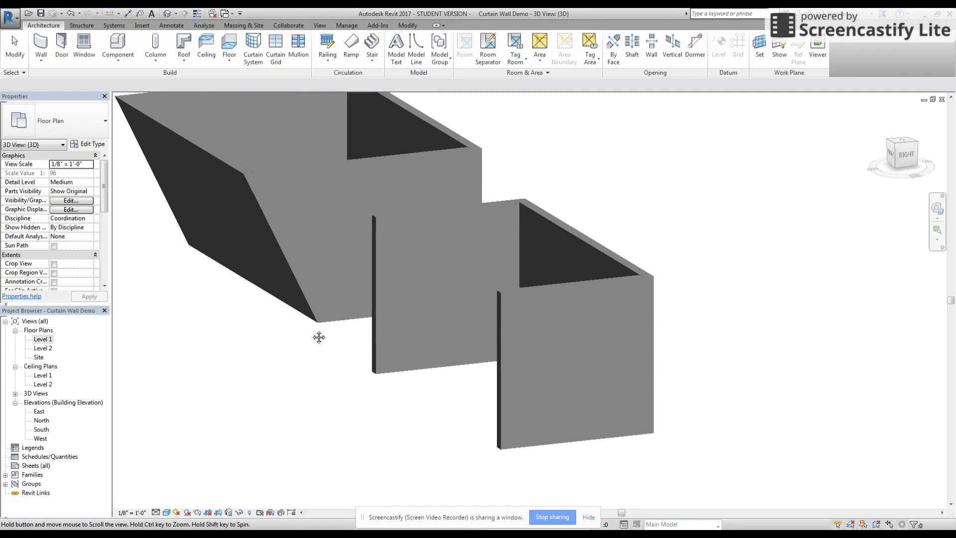
shift+middle_drag(409, 340, 423, 346)
scroll(637, 268, down, 3)
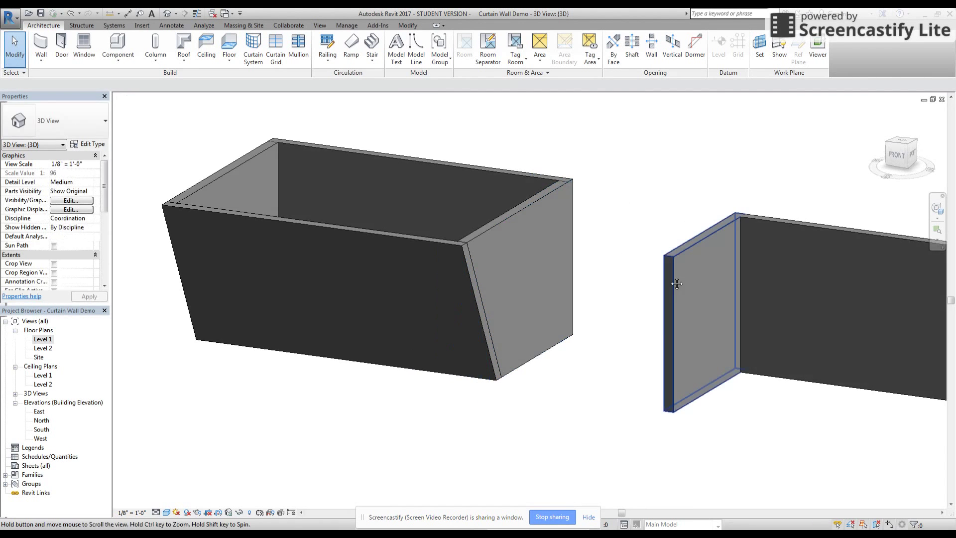
shift+middle_drag(635, 259, 610, 194)
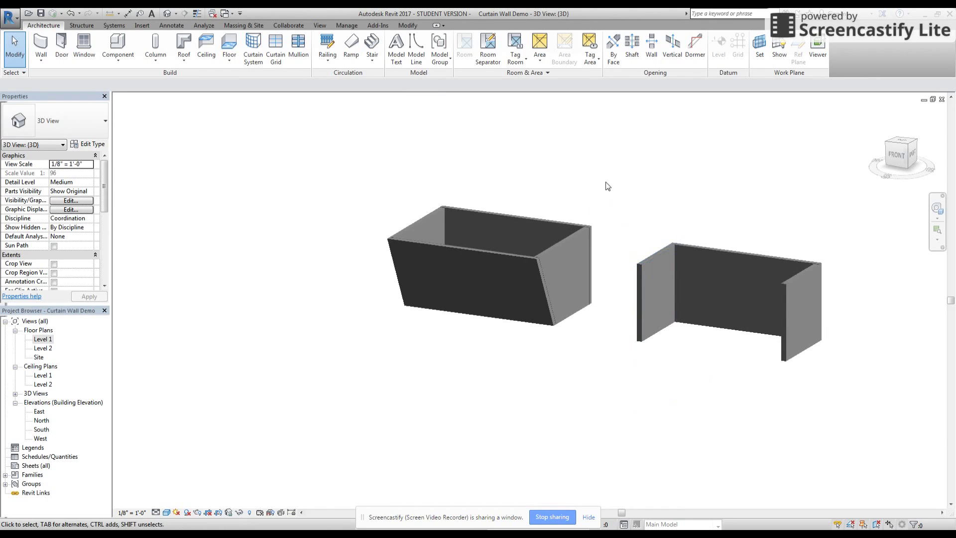
drag(610, 194, 460, 343)
drag(374, 368, 371, 365)
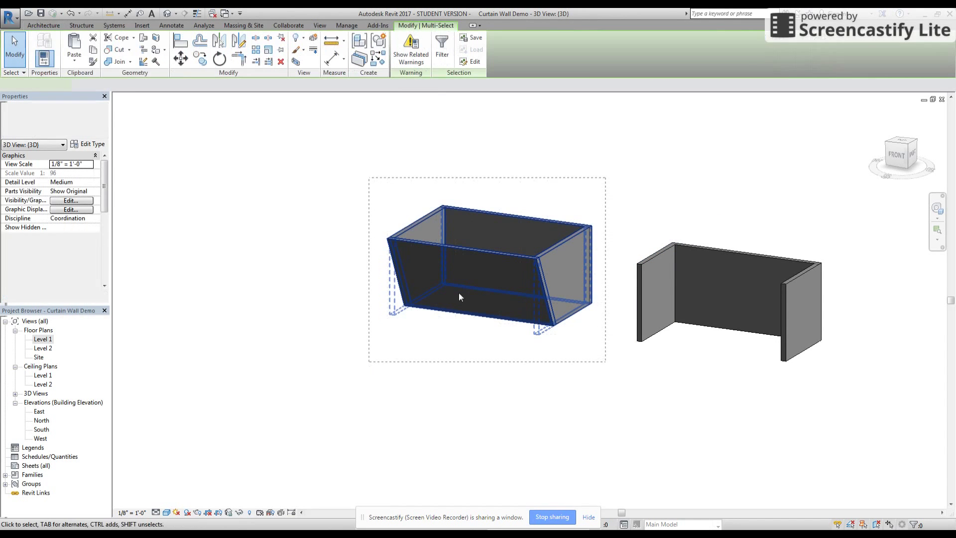
right_click(486, 265)
mouse_move(522, 310)
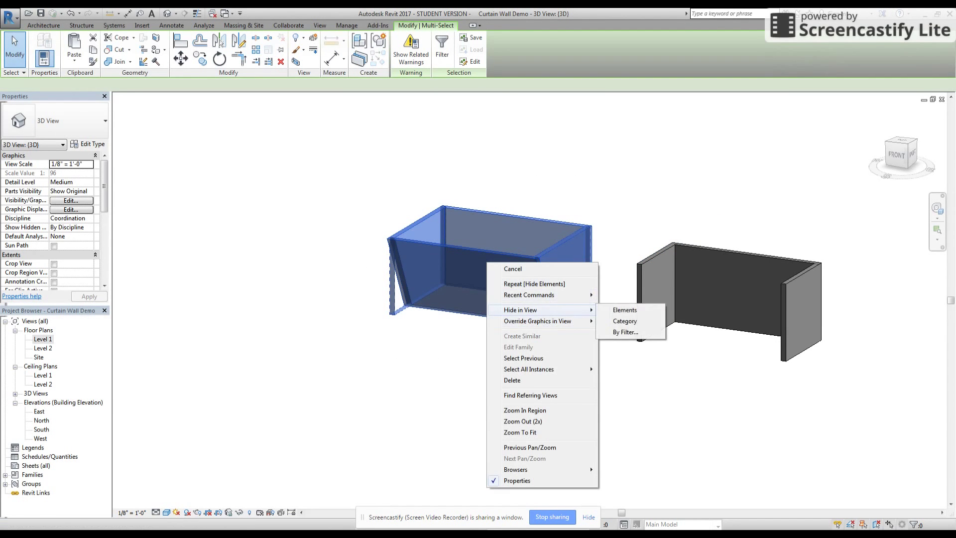
click(624, 310)
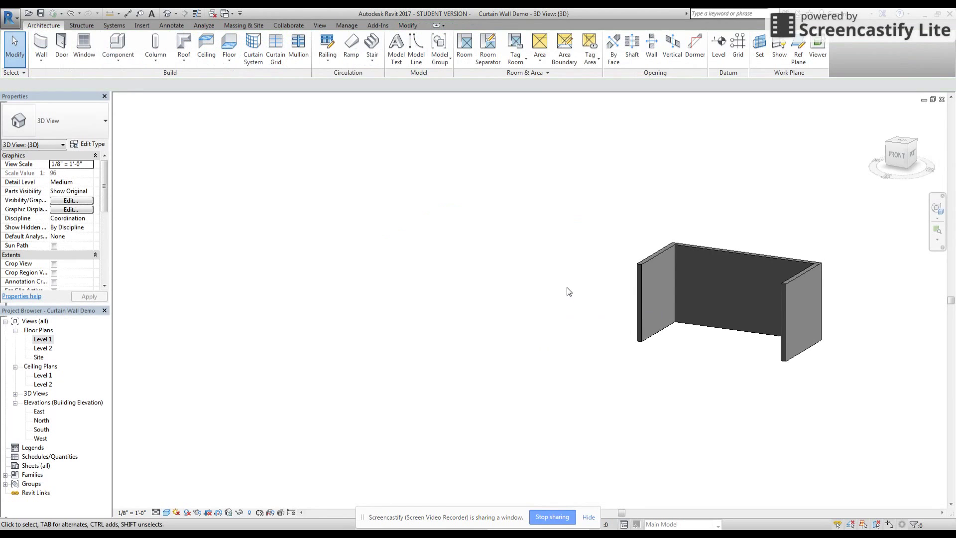
shift+middle_drag(569, 291, 357, 343)
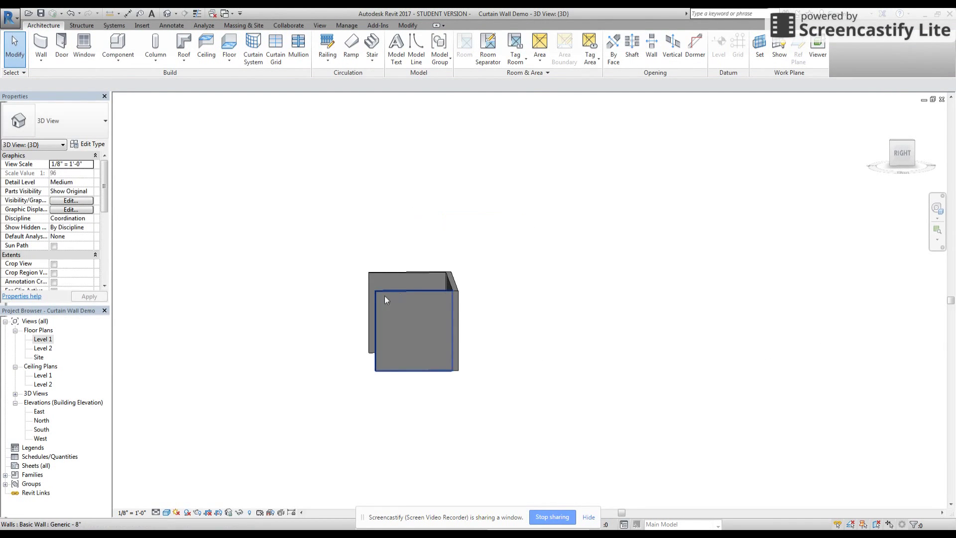
scroll(321, 335, up, 2)
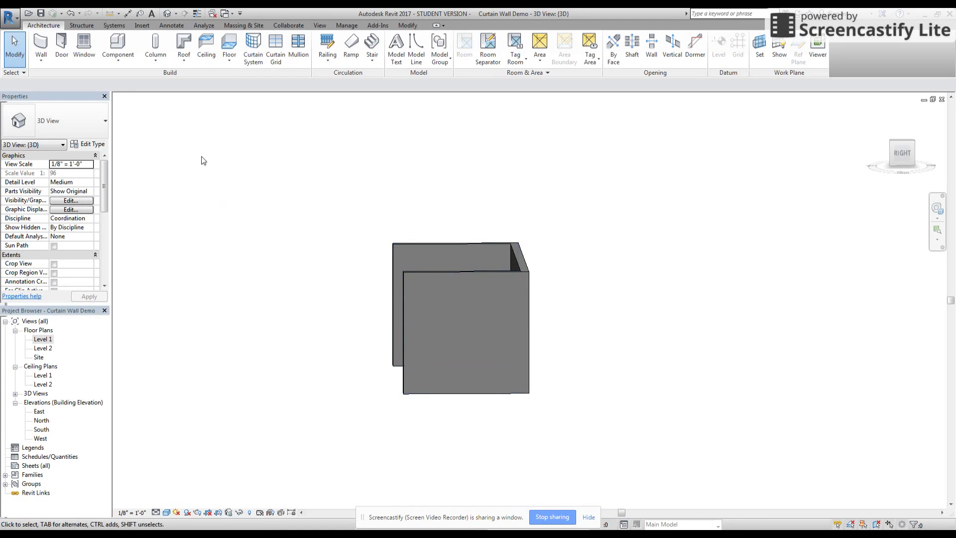
shift+middle_drag(230, 258, 265, 265)
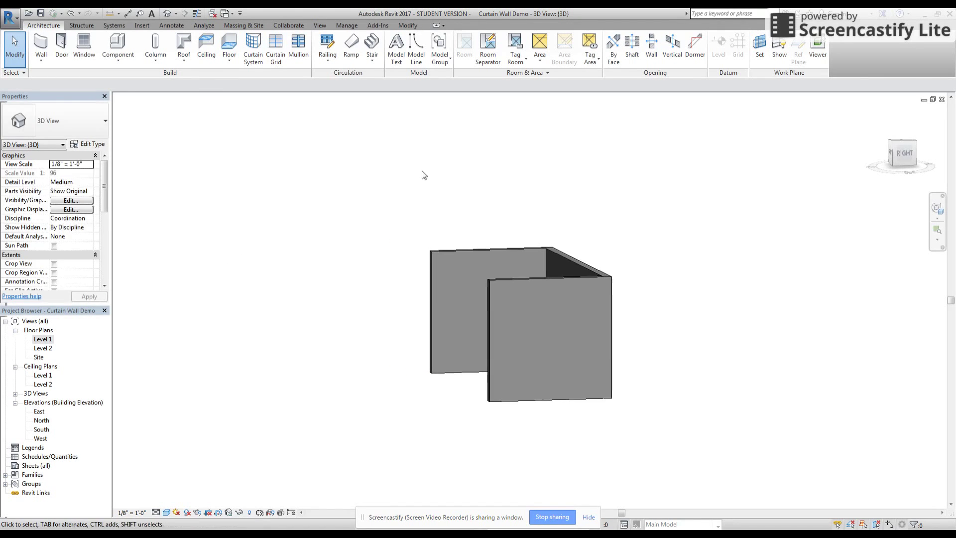
Step: Create an in-place mass named 'Slanted Wall' with the Model Line tool, ready to set a work plane
click(244, 25)
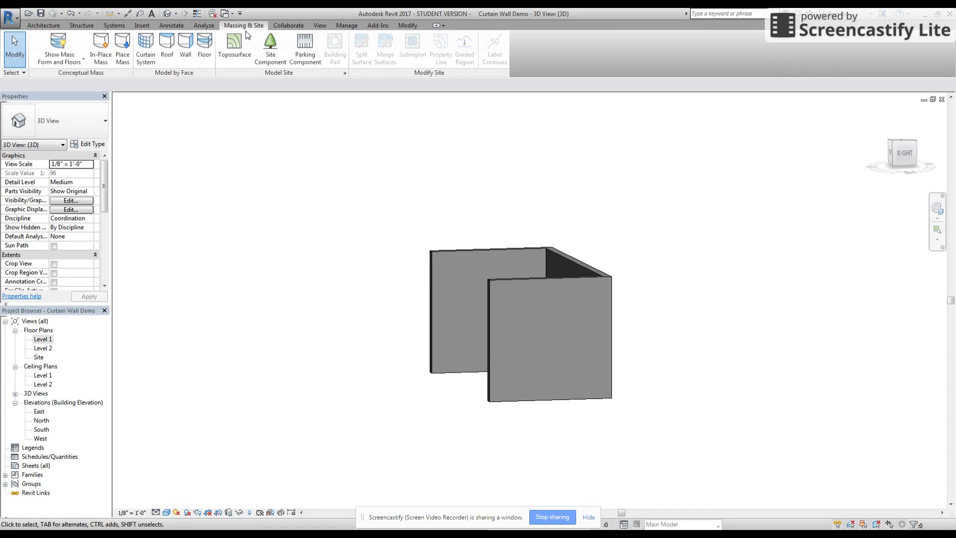
click(100, 57)
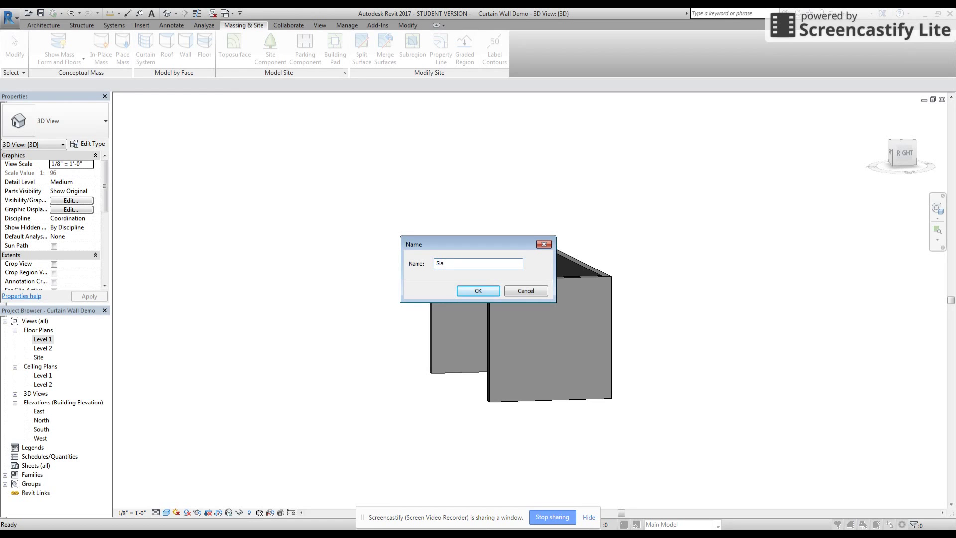
key(Return)
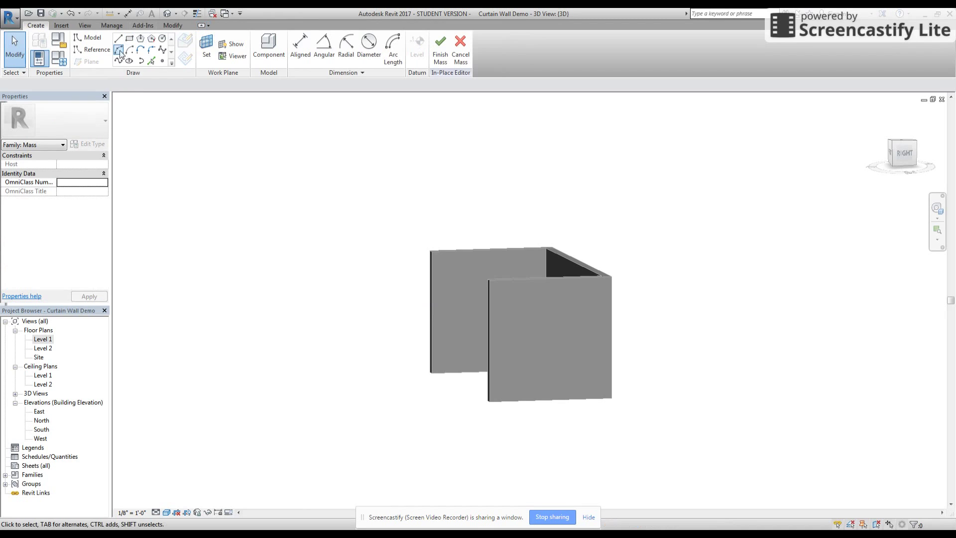
click(119, 46)
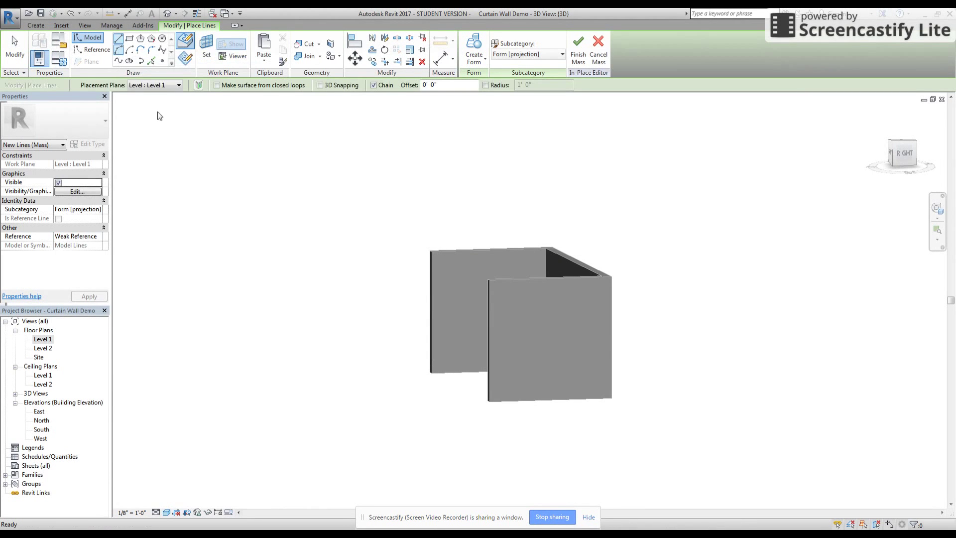
click(207, 45)
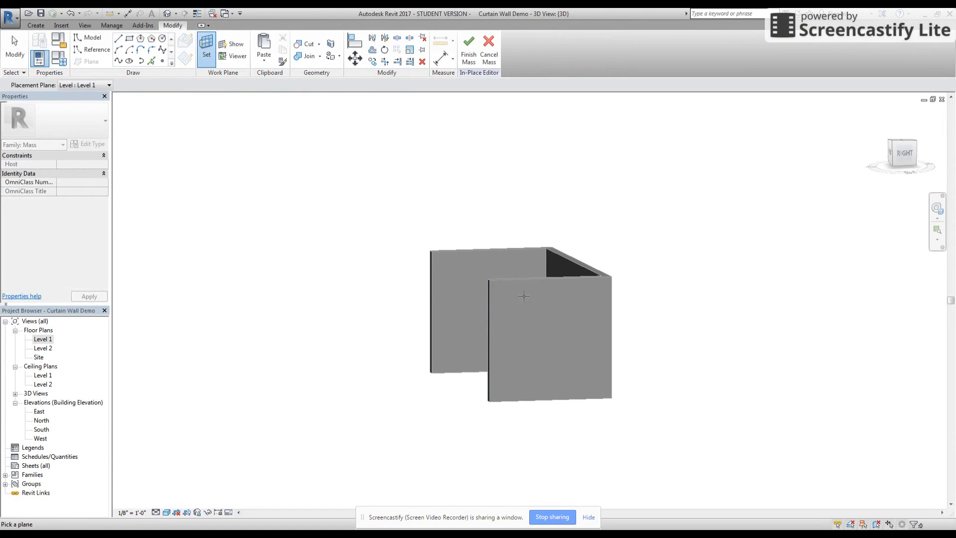
Step: Using the front wall face as work plane, draw a slanted model line from its bottom corner
click(523, 325)
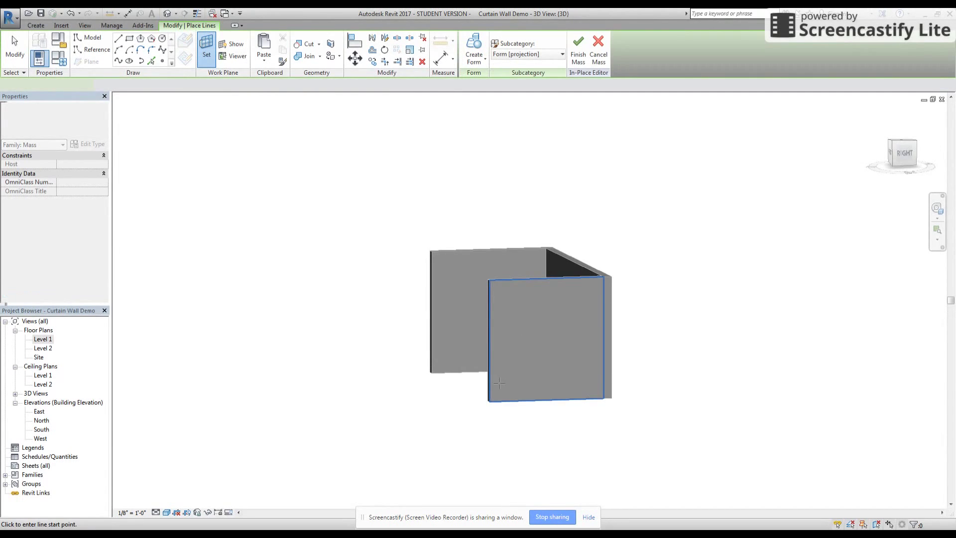
shift+middle_drag(499, 382, 448, 393)
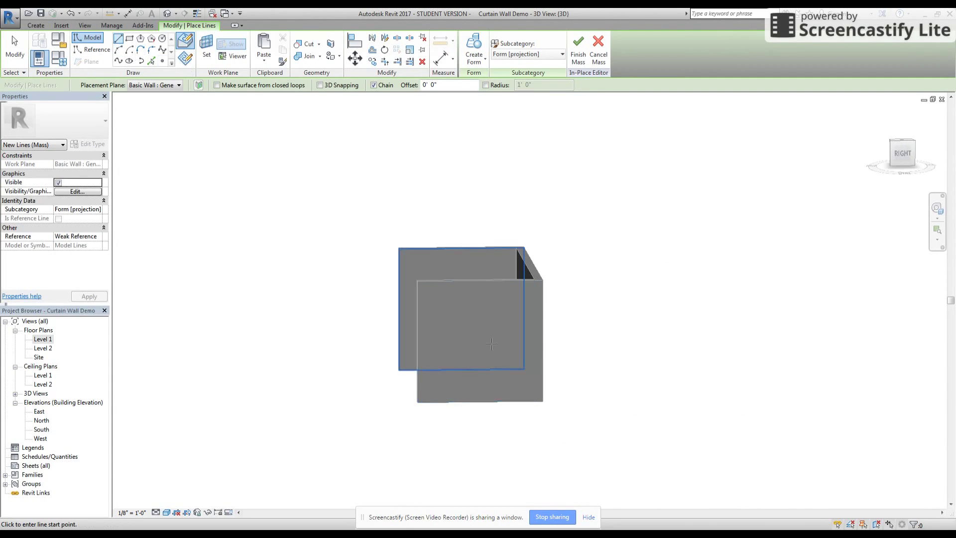
click(417, 404)
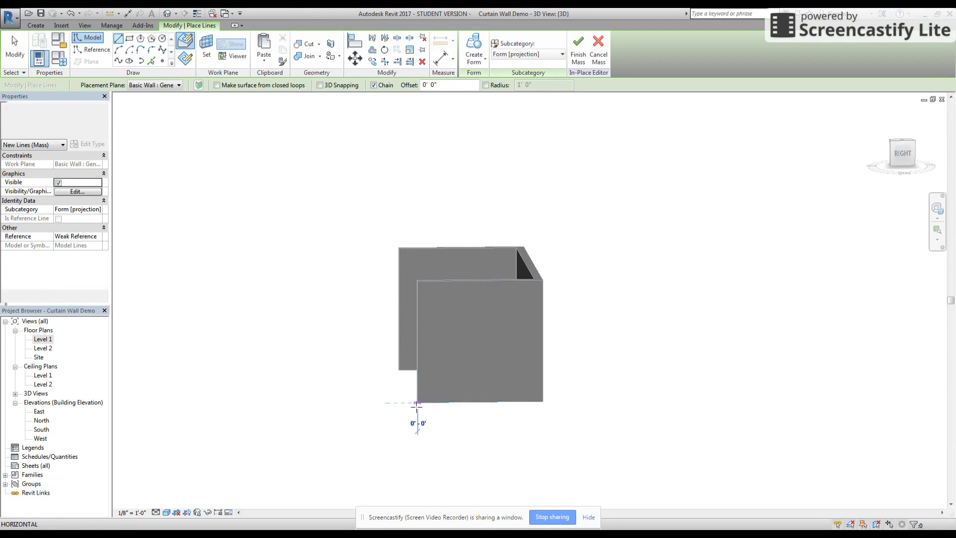
click(417, 283)
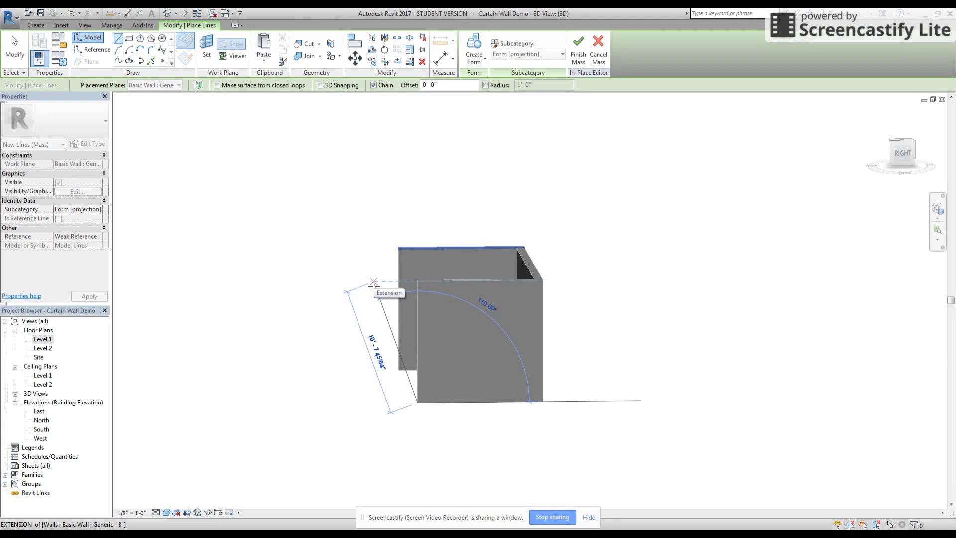
click(373, 283)
key(Escape)
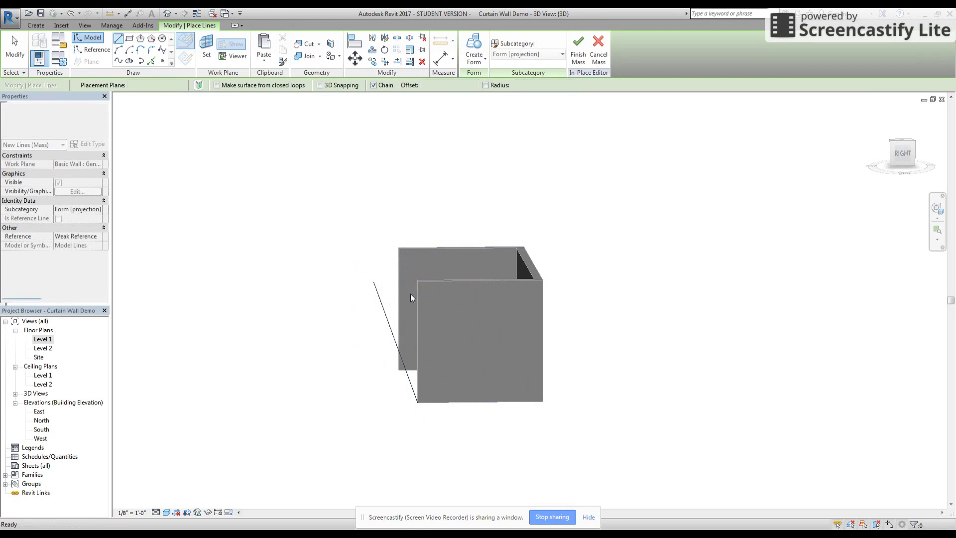
key(Escape)
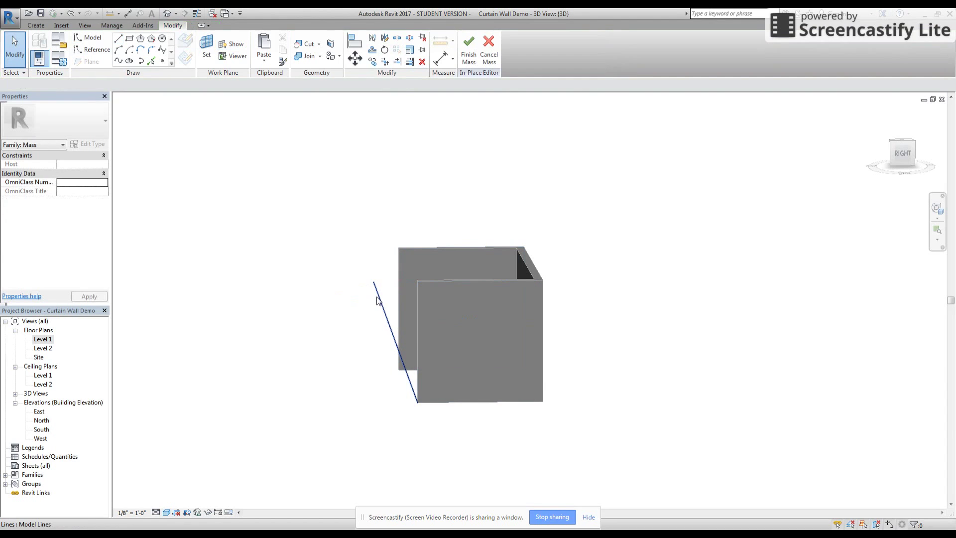
Step: Set the slanted line's top offset to 5'-0" and snap its lower end to the wall corner
click(378, 301)
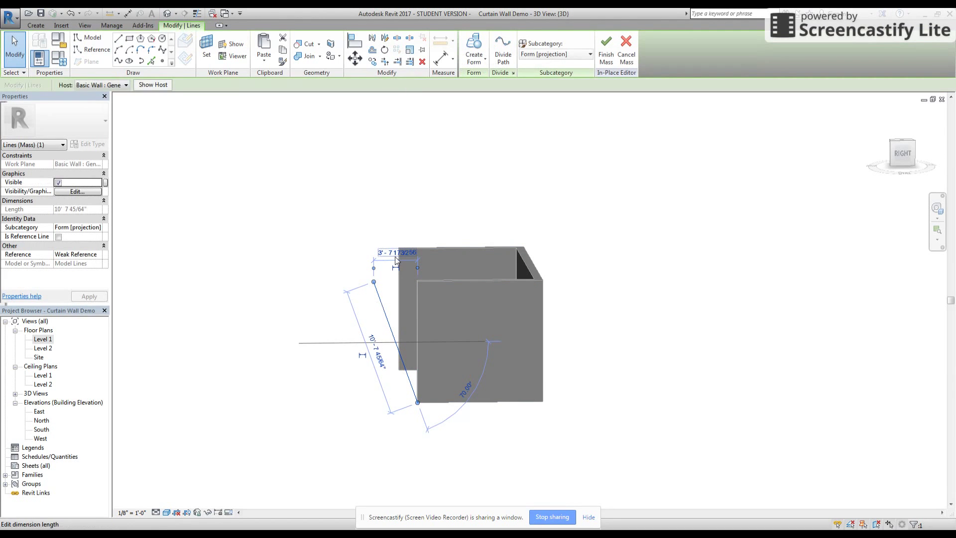
scroll(396, 278, up, 3)
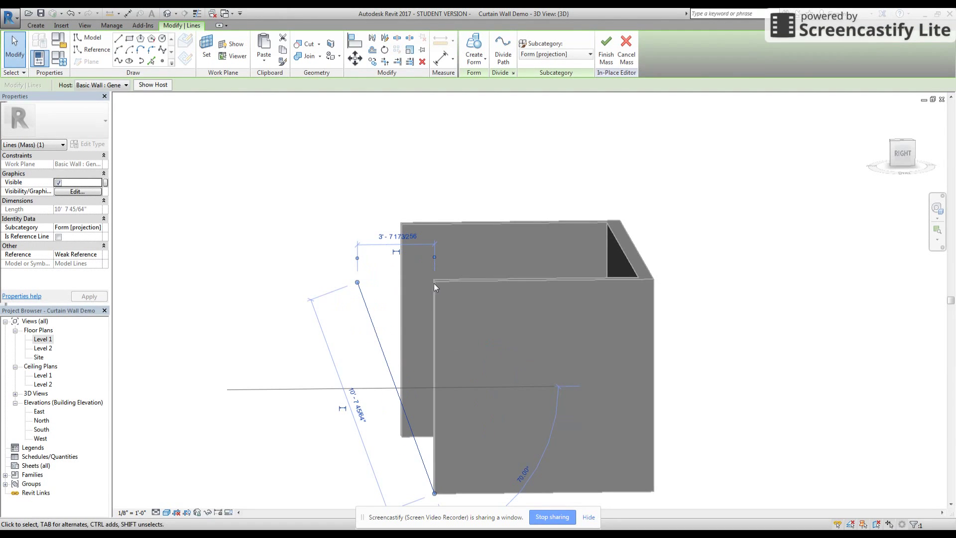
click(386, 238)
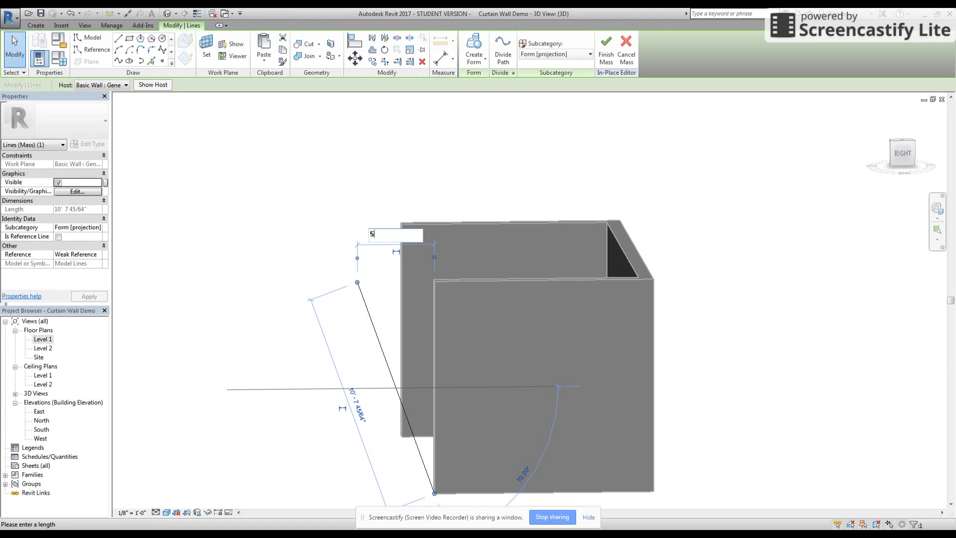
text(5')
key(Return)
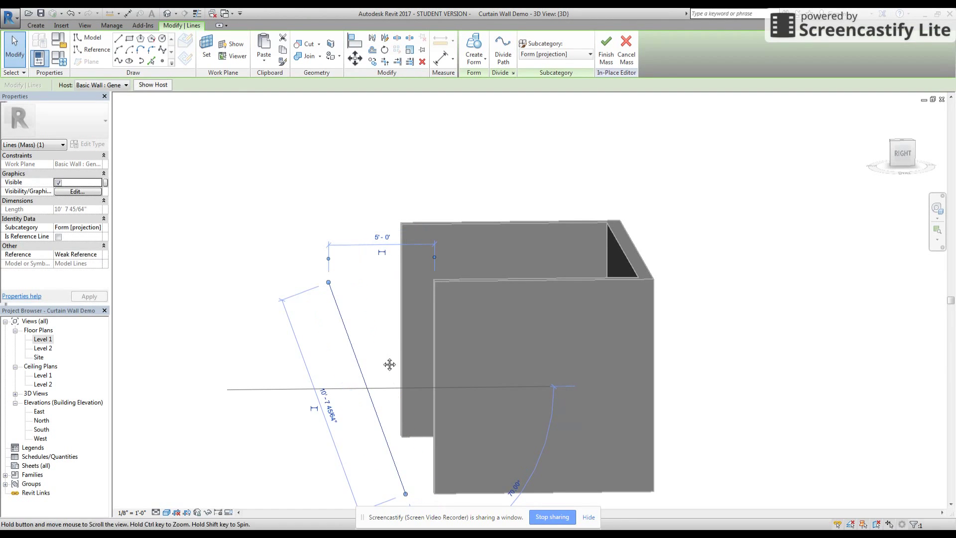
middle_drag(388, 364, 334, 285)
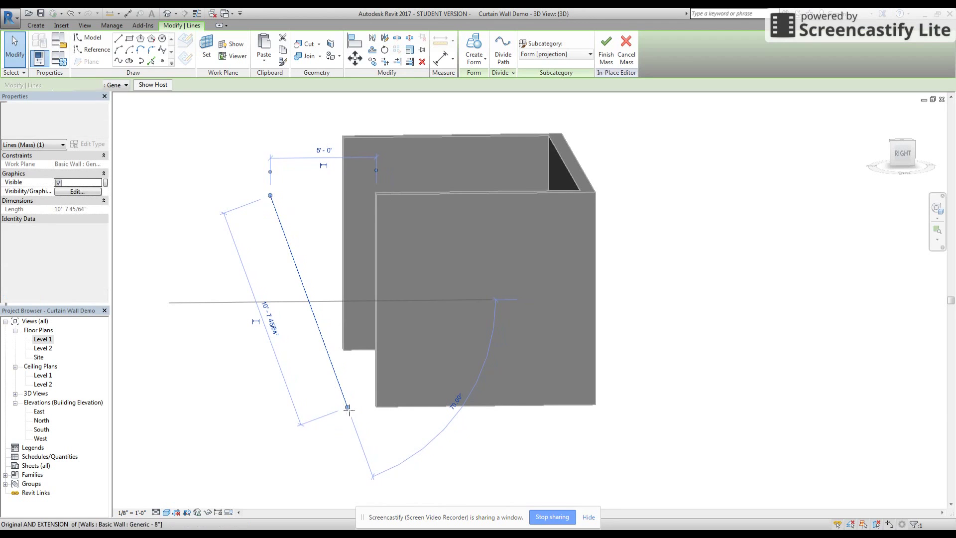
drag(352, 405, 377, 416)
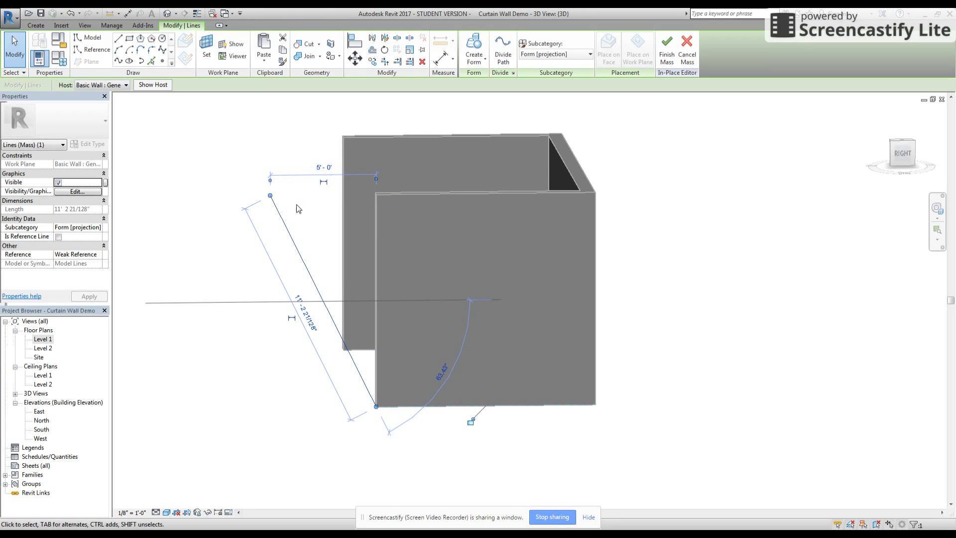
click(185, 302)
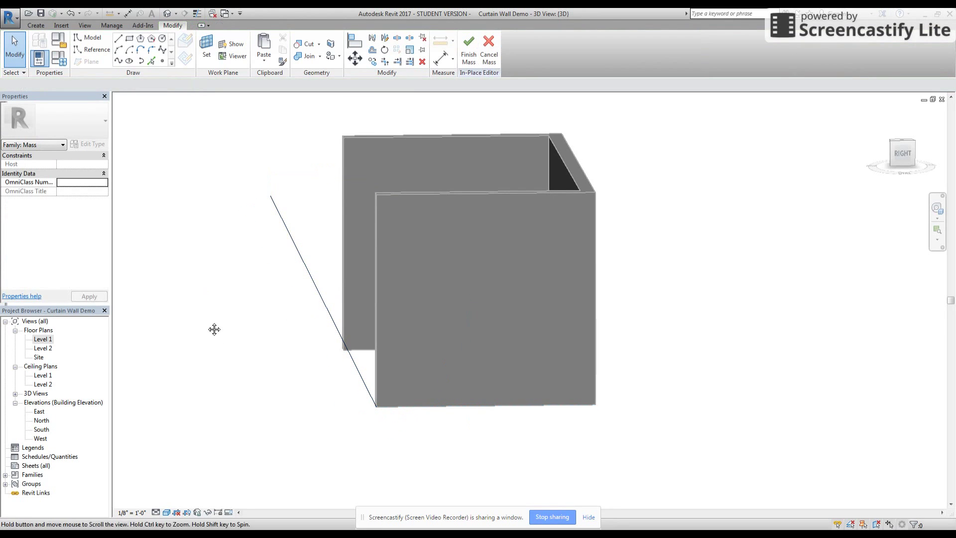
Step: On the other end wall's face, draw a second slanted line parallel to the first
middle_drag(196, 349, 252, 279)
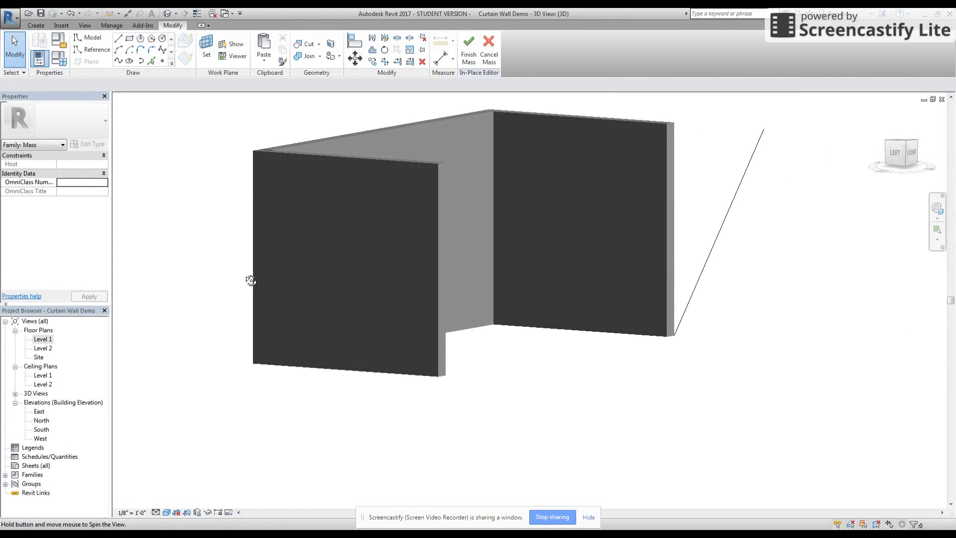
click(208, 49)
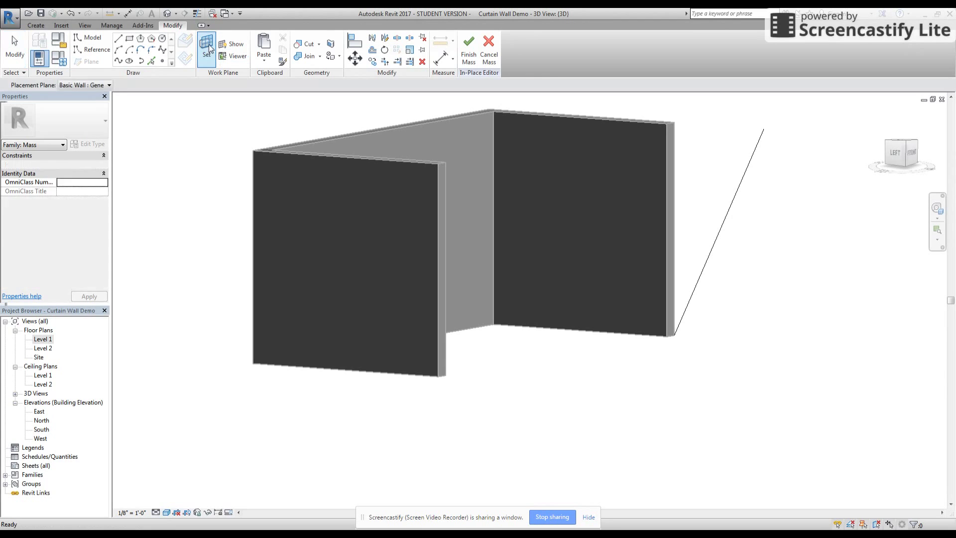
click(381, 167)
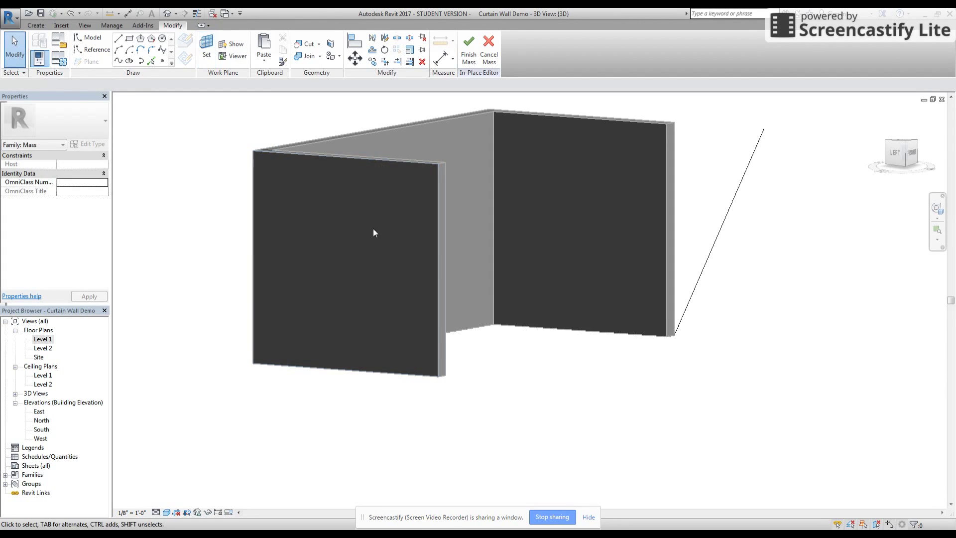
click(118, 39)
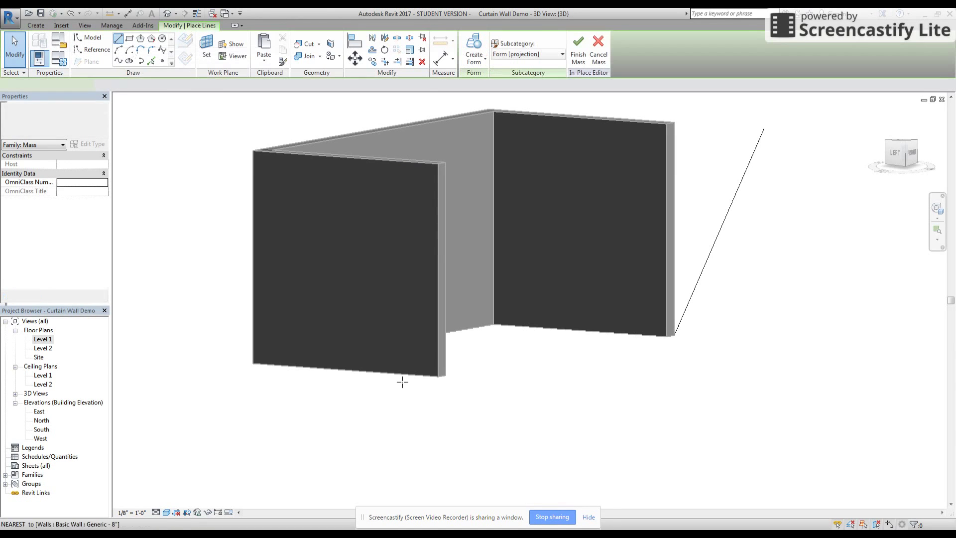
click(436, 382)
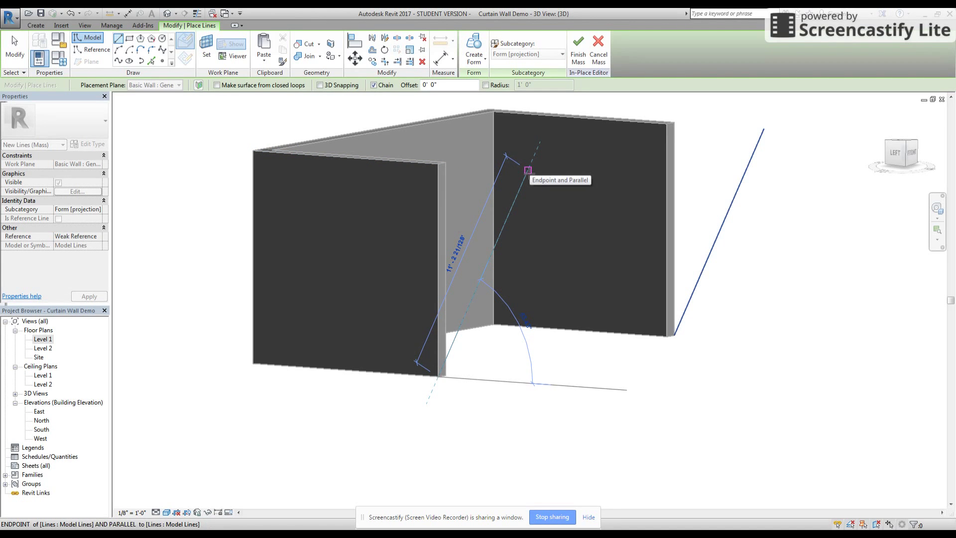
click(528, 170)
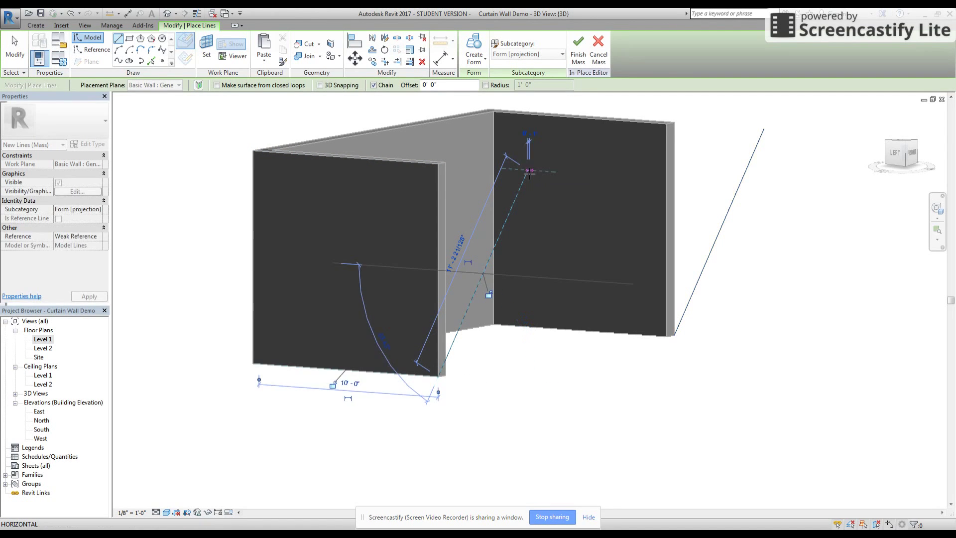
key(Escape)
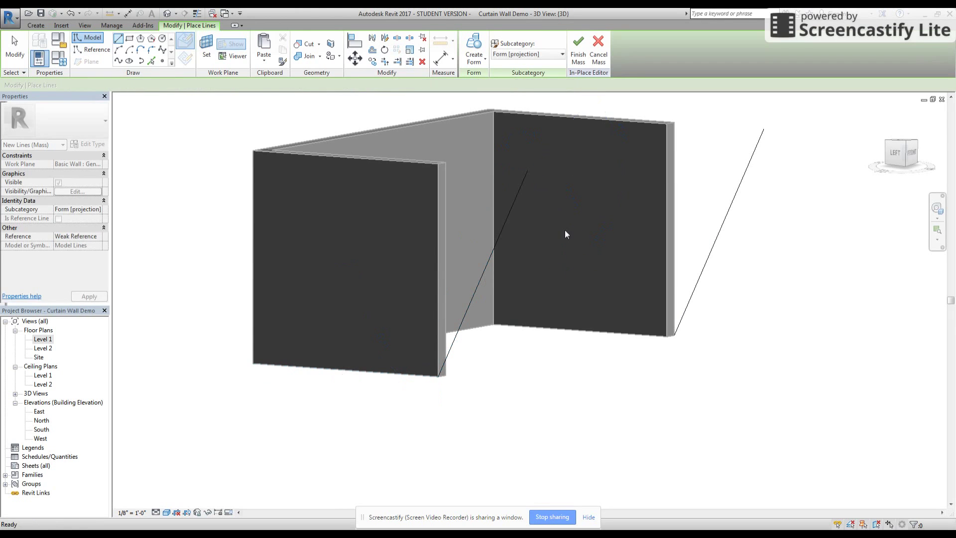
key(Escape)
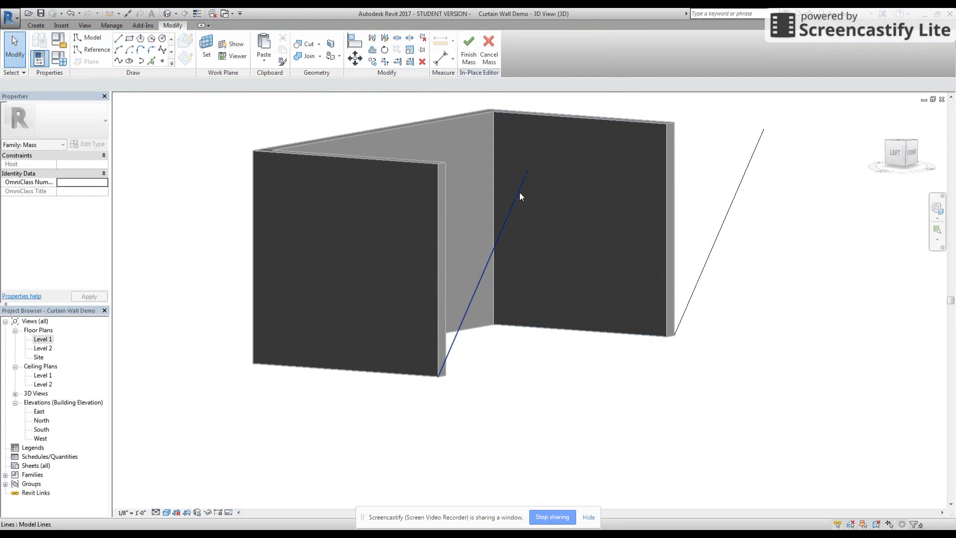
Step: Start an extra model line from the end wall's top corner, then cancel it
click(519, 193)
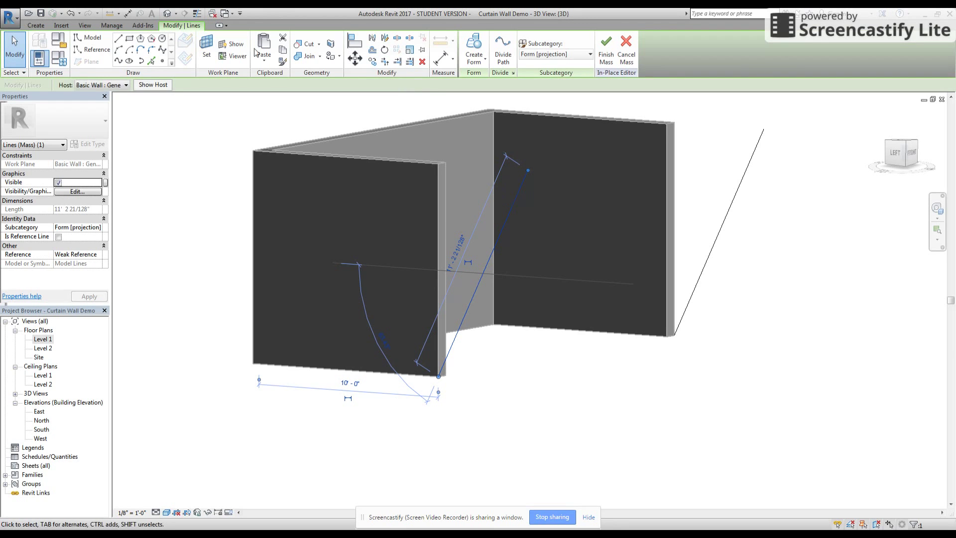
click(89, 37)
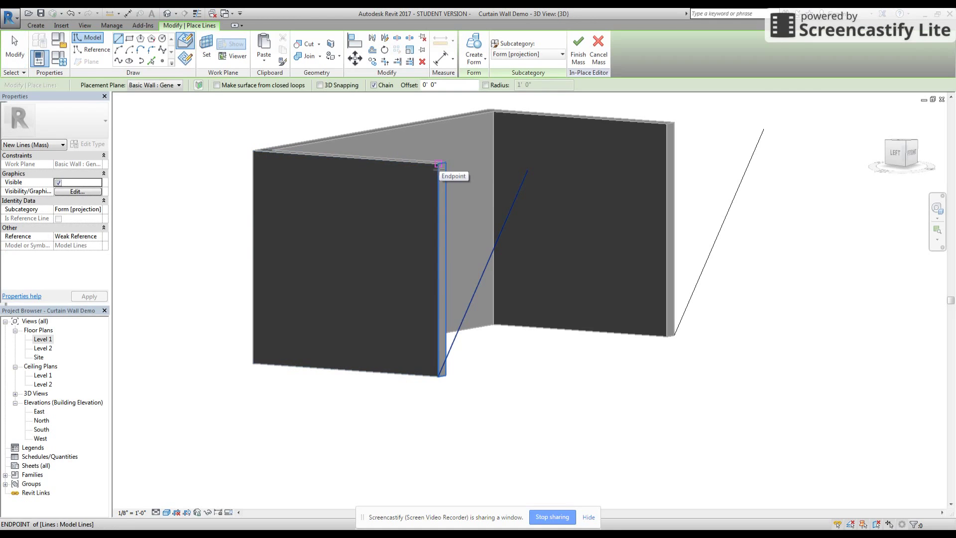
click(439, 164)
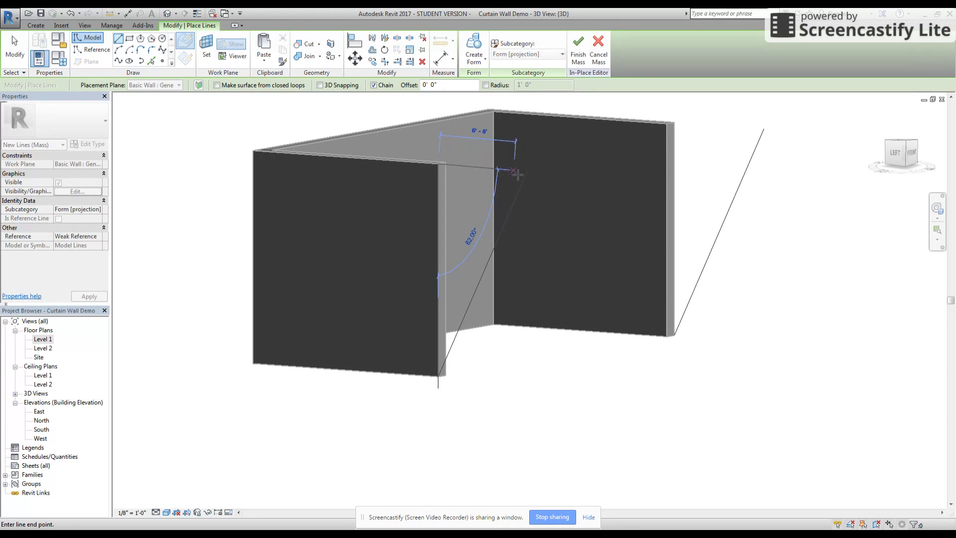
shift+middle_drag(515, 178, 428, 269)
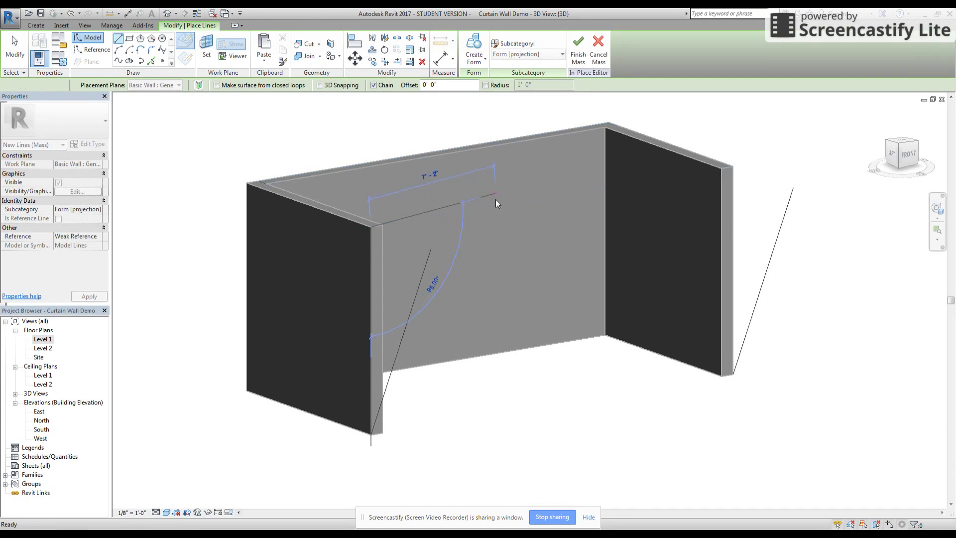
key(Escape)
key(Escape)
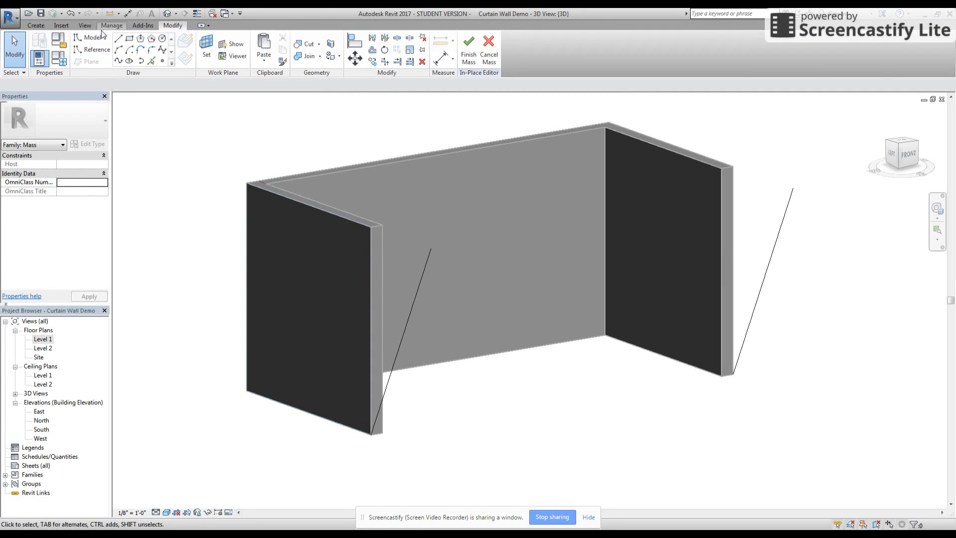
Step: Cancel another line attempt, clear the selection, and orbit toward the left view
click(119, 38)
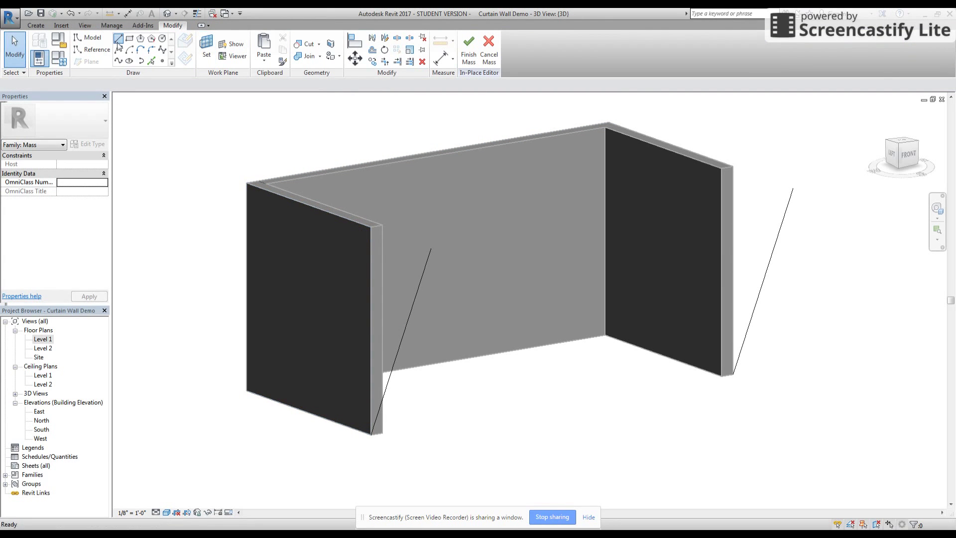
click(369, 233)
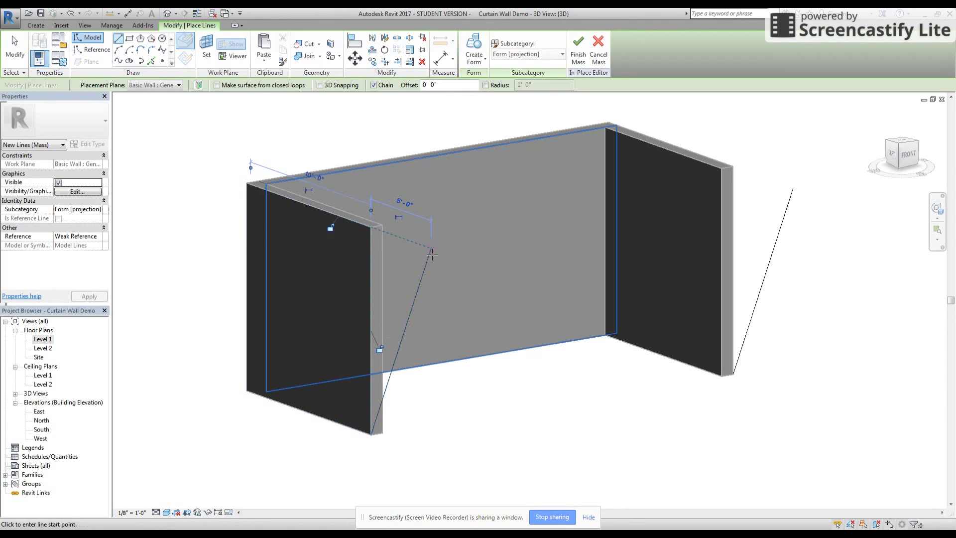
key(Escape)
key(Escape)
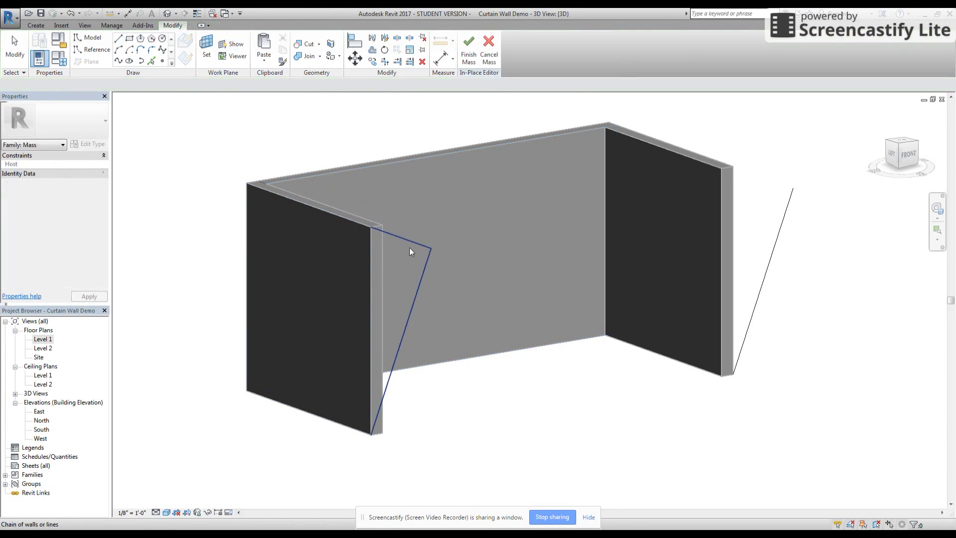
click(409, 247)
click(410, 245)
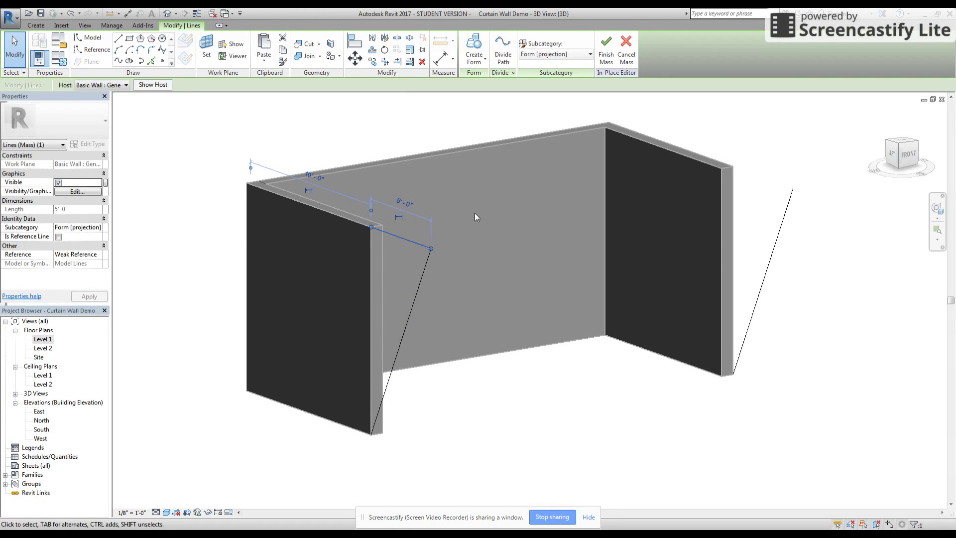
key(Escape)
shift+middle_drag(445, 351, 465, 352)
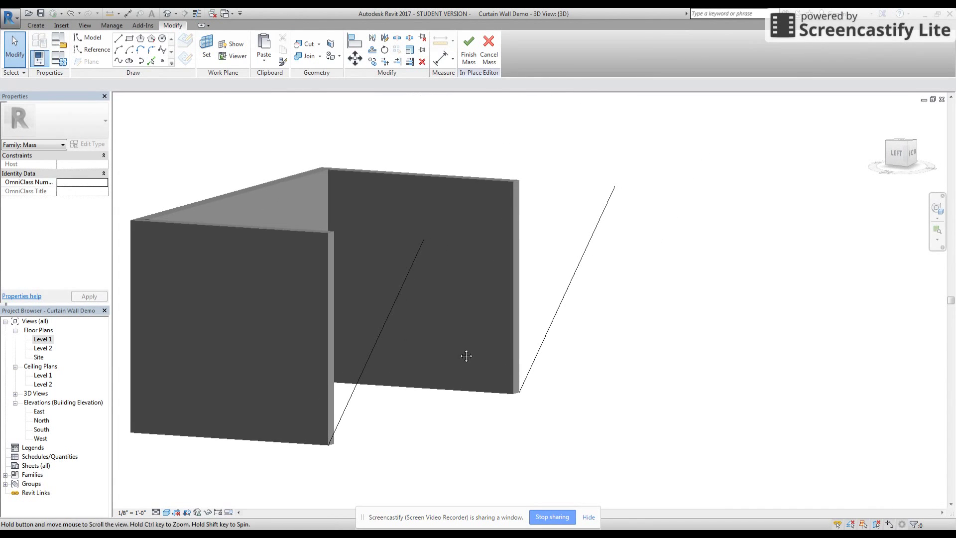
Step: Select both sloped model lines and create a surface form between them
click(413, 270)
click(599, 227)
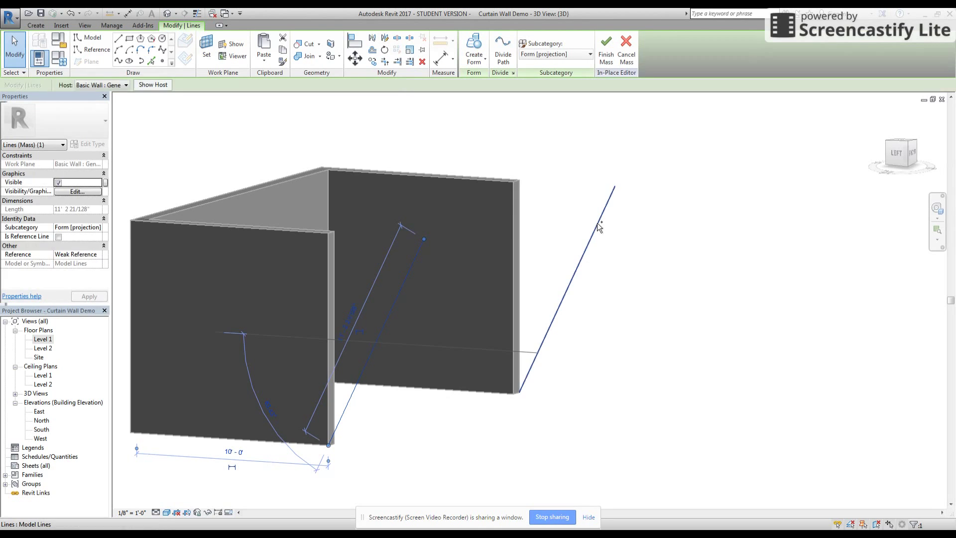
ctrl+click(600, 222)
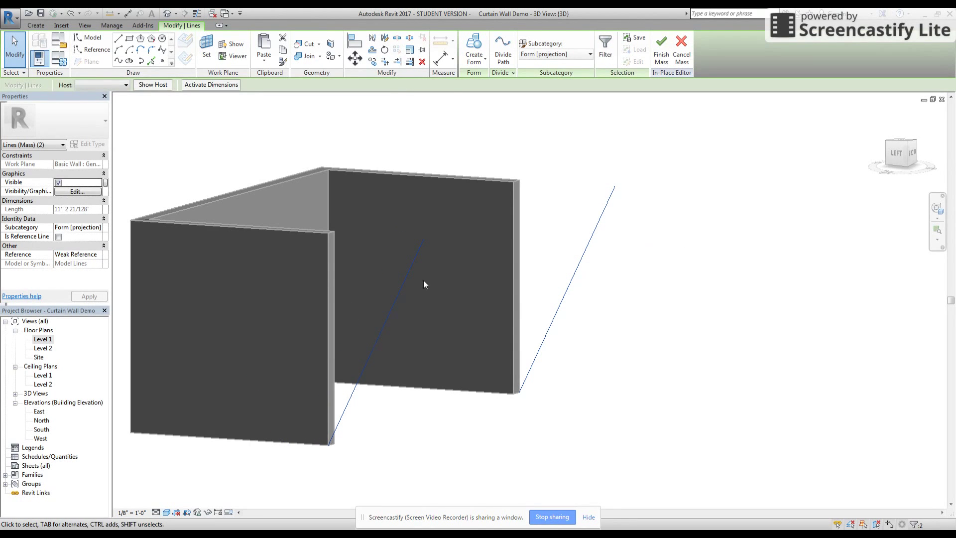
click(479, 50)
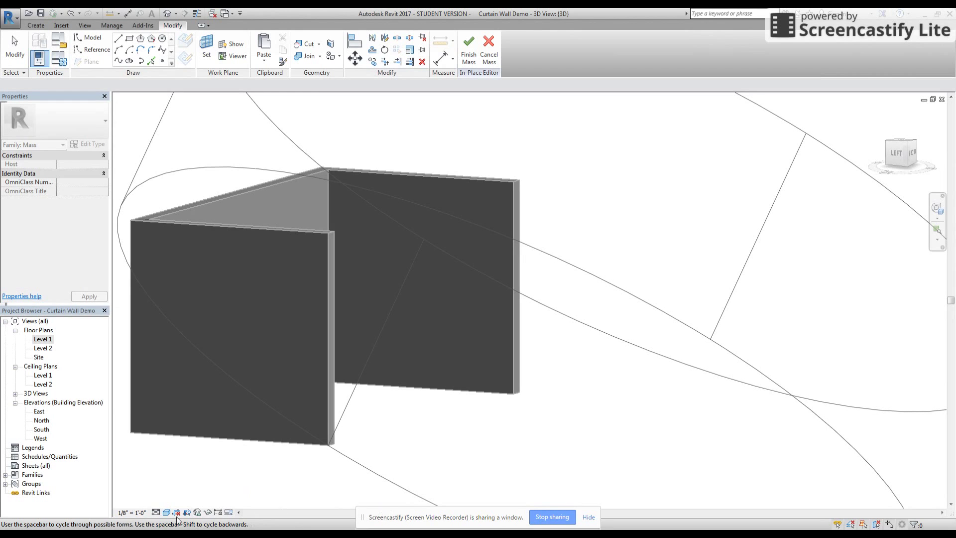
shift+middle_drag(463, 420, 358, 506)
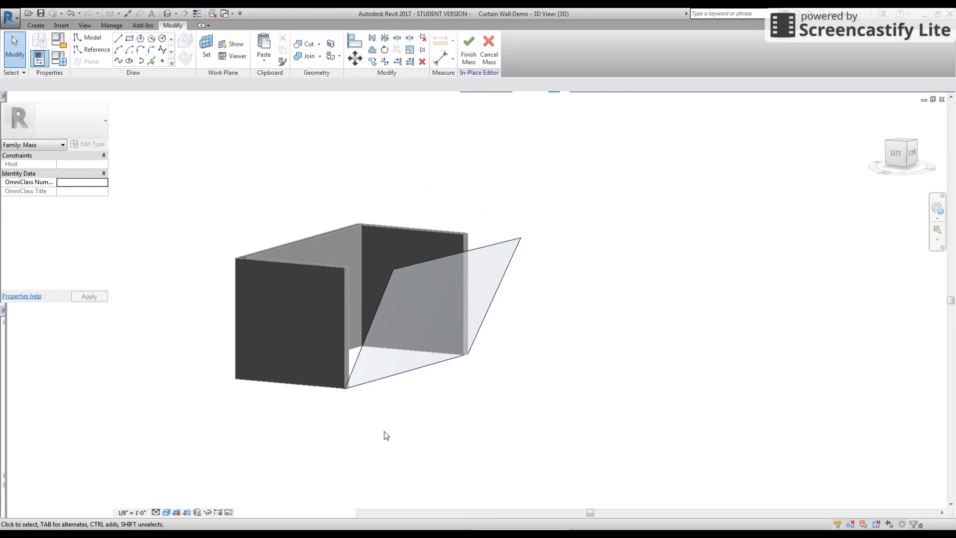
Step: Finish the in-place mass, dismiss the warning, and orbit to the front-right view
click(467, 47)
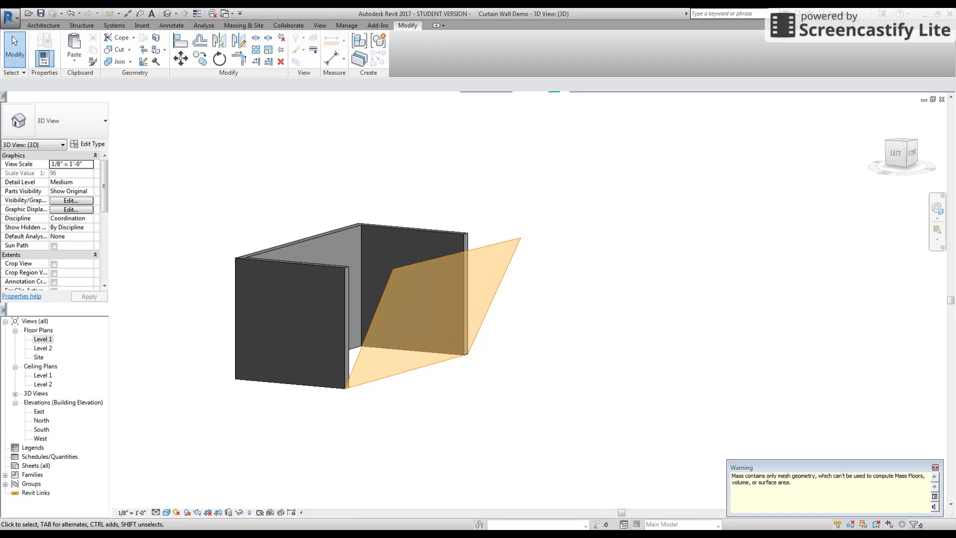
click(586, 332)
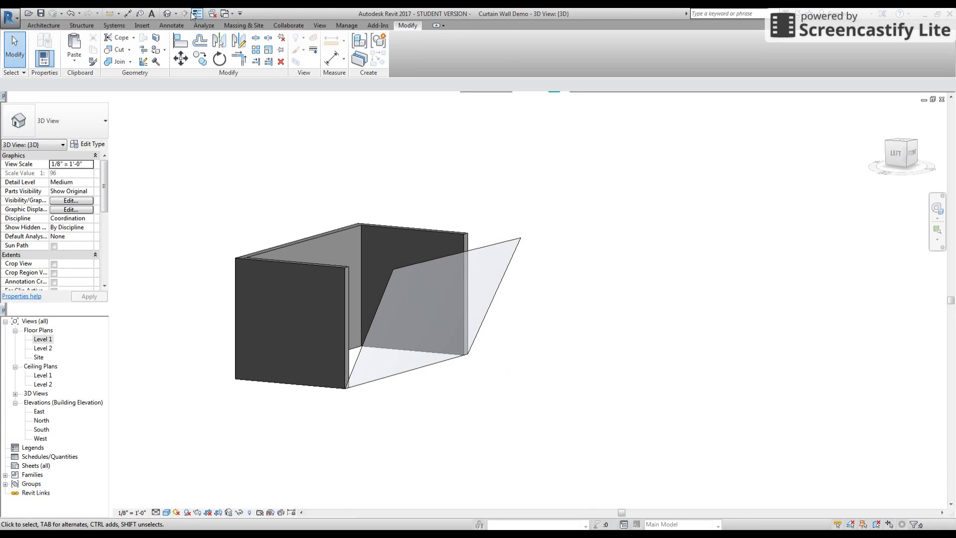
click(243, 25)
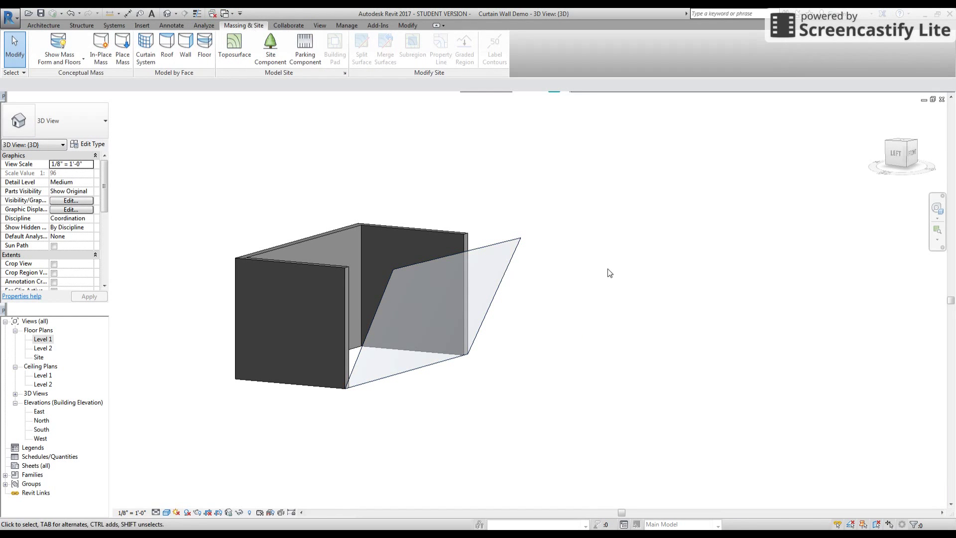
shift+middle_drag(610, 331, 770, 192)
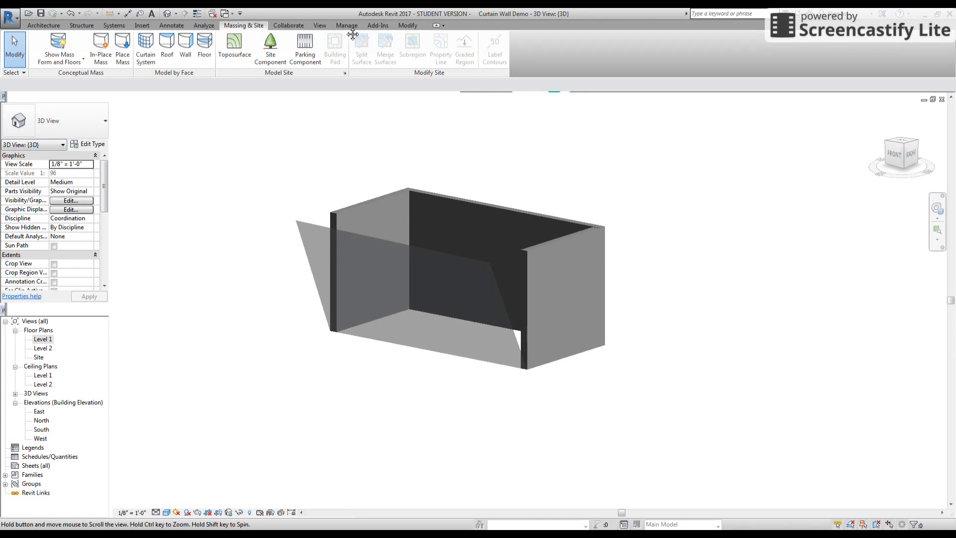
Step: Start Wall by Face, keeping the Generic - 8" wall type
click(183, 47)
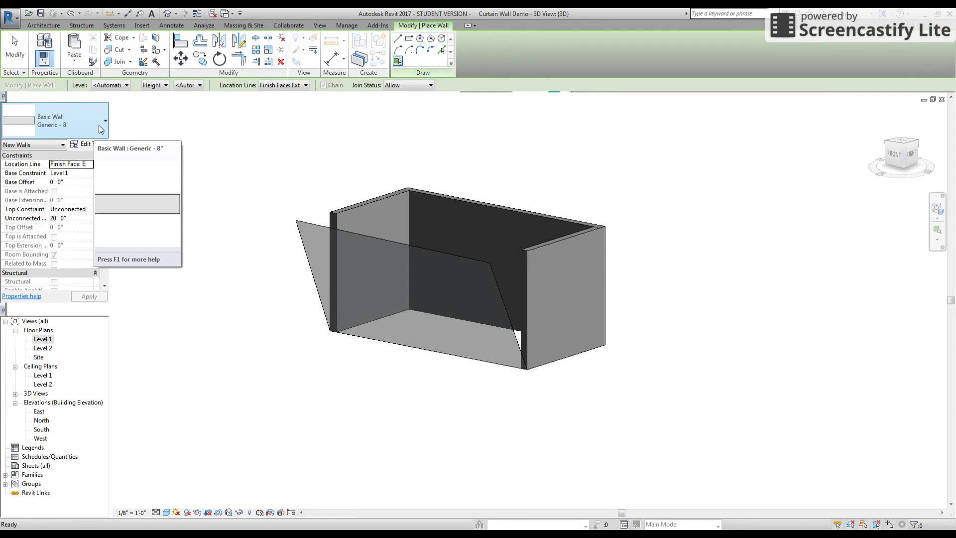
click(100, 126)
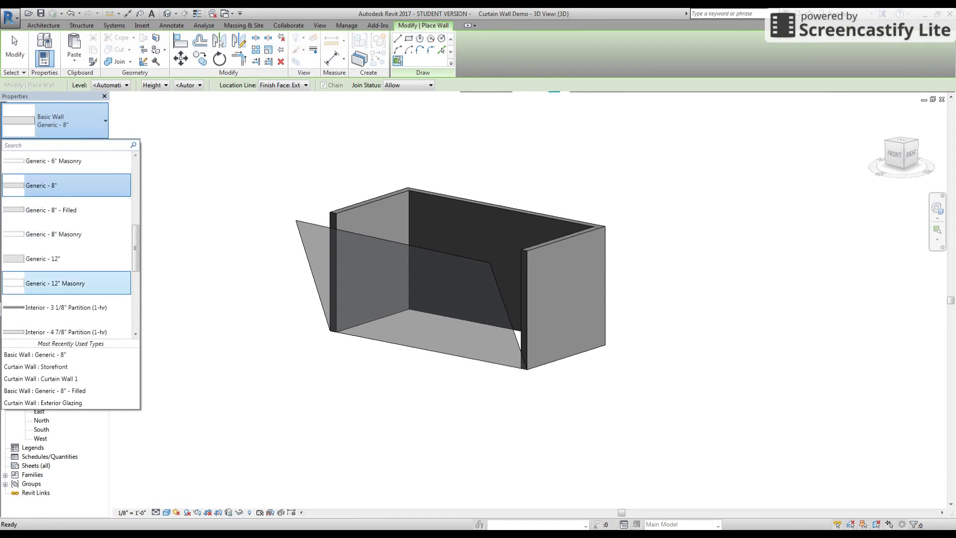
mouse_move(102, 258)
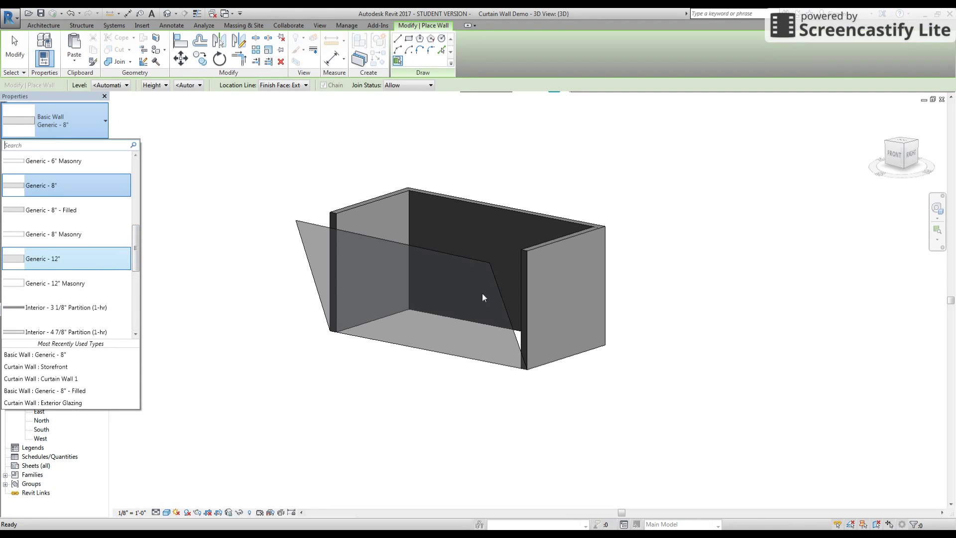
click(134, 207)
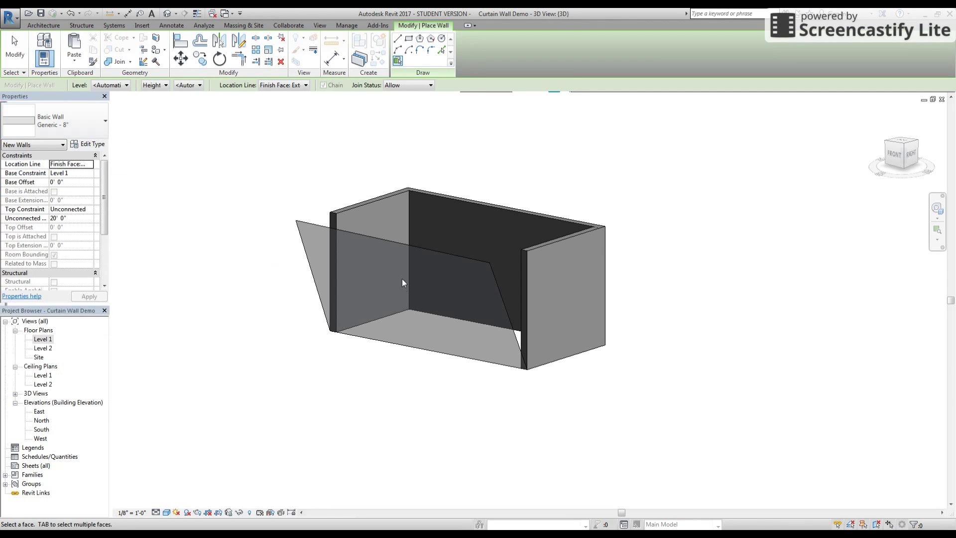
Step: Place a Generic - 8" wall on the sloped mass face, then orbit toward the end wall and exit
click(408, 247)
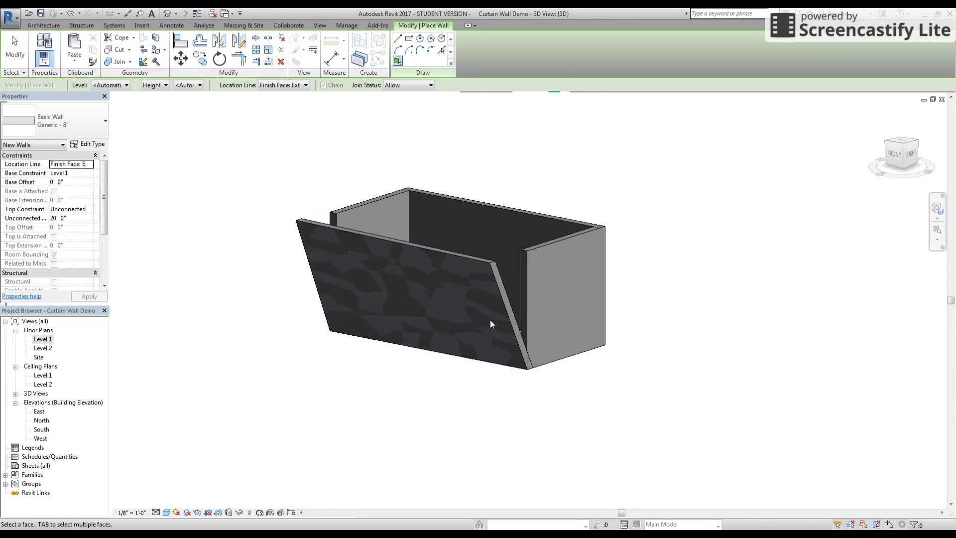
mouse_move(528, 379)
shift+middle_down()
mouse_move(497, 397)
mouse_move(425, 380)
mouse_move(518, 390)
shift+middle_up()
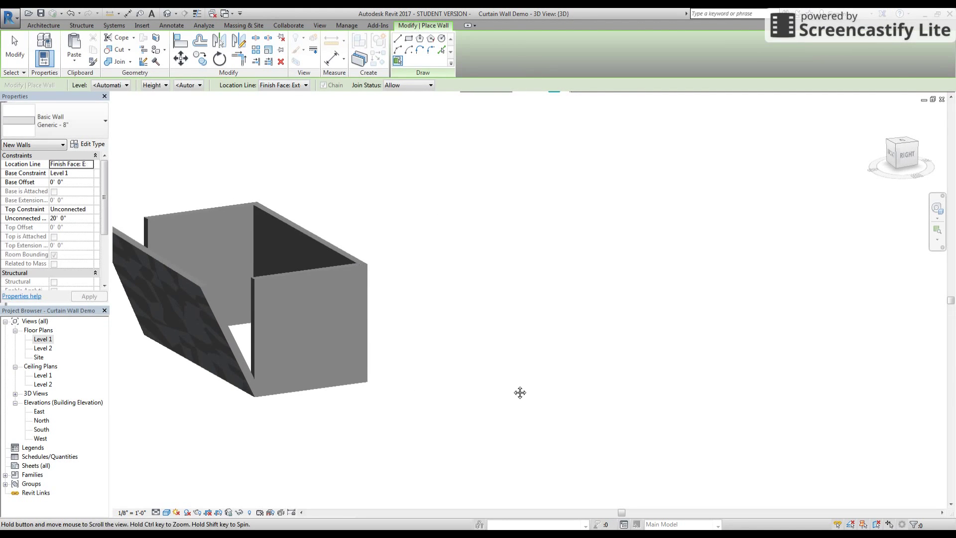
shift+middle_drag(321, 361, 353, 387)
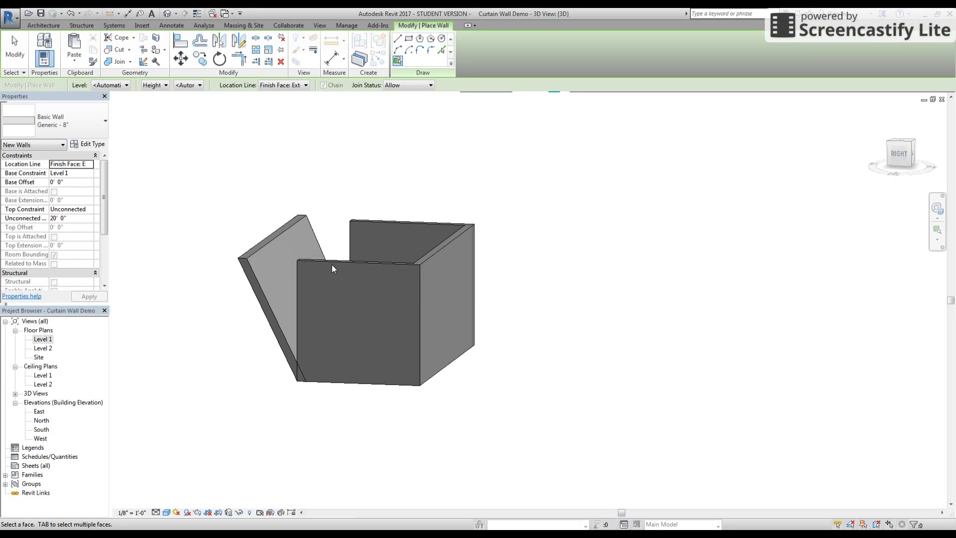
key(Escape)
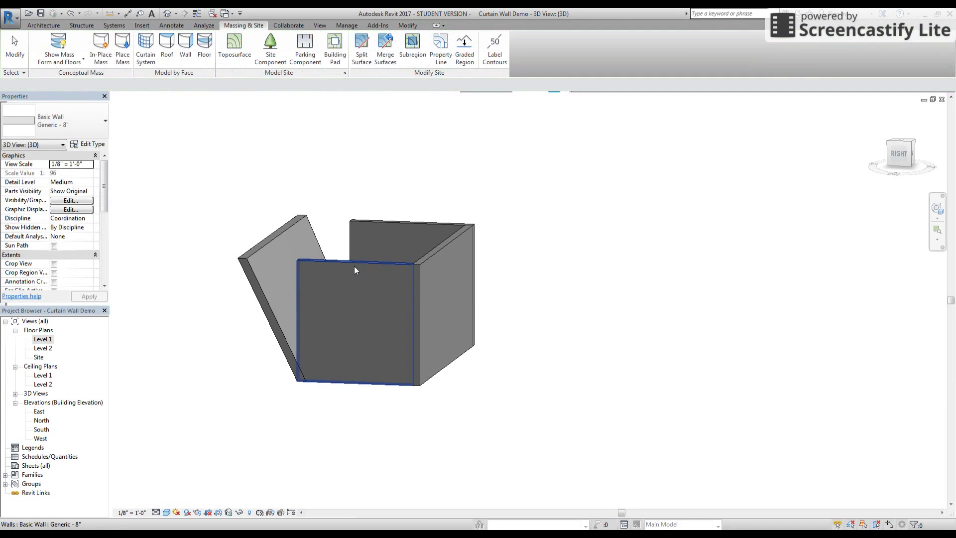
Step: Start editing the front end wall's profile and add the slanted wall's edge as a sketch line
click(354, 266)
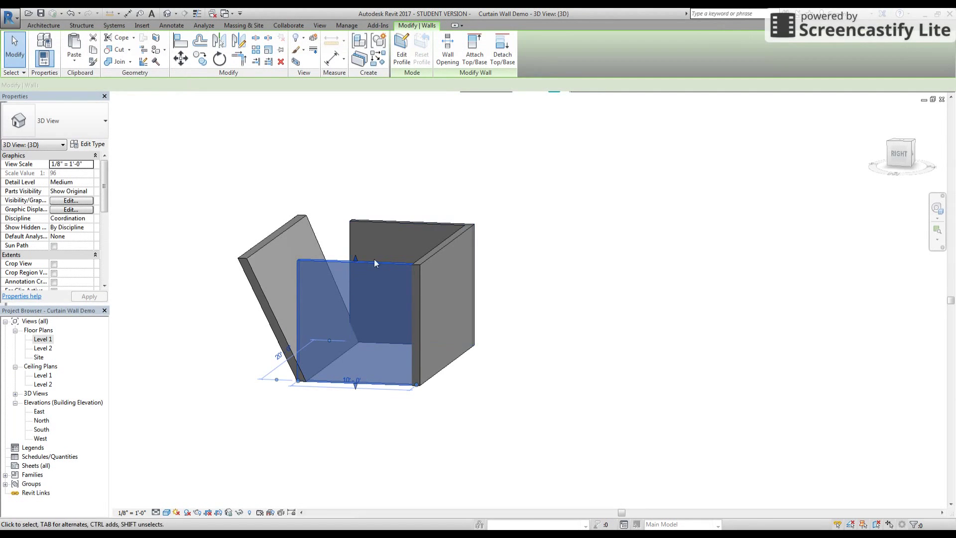
click(401, 47)
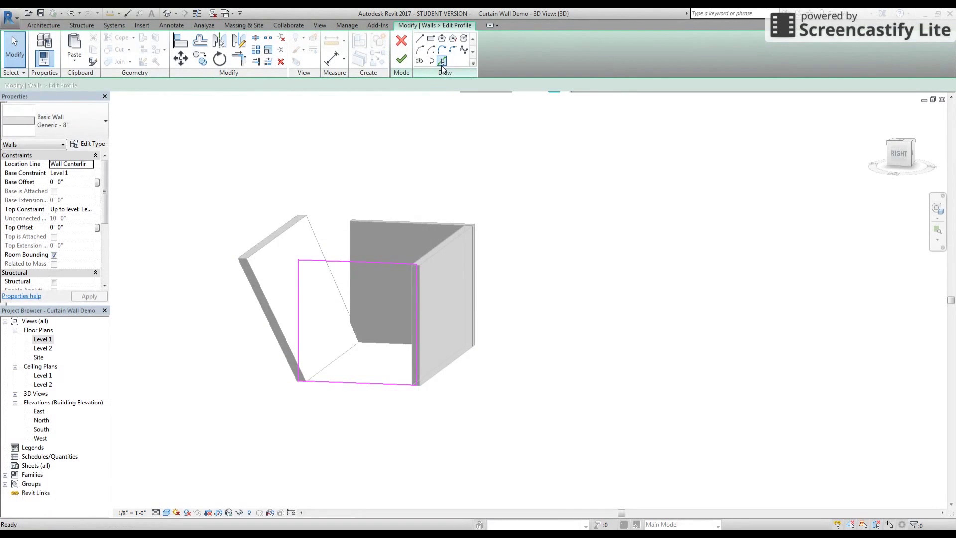
click(441, 63)
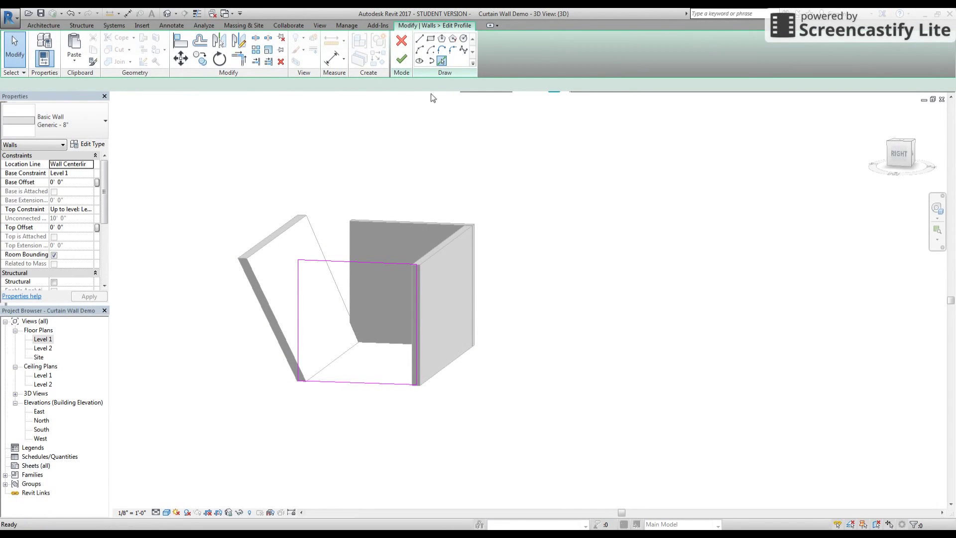
click(268, 310)
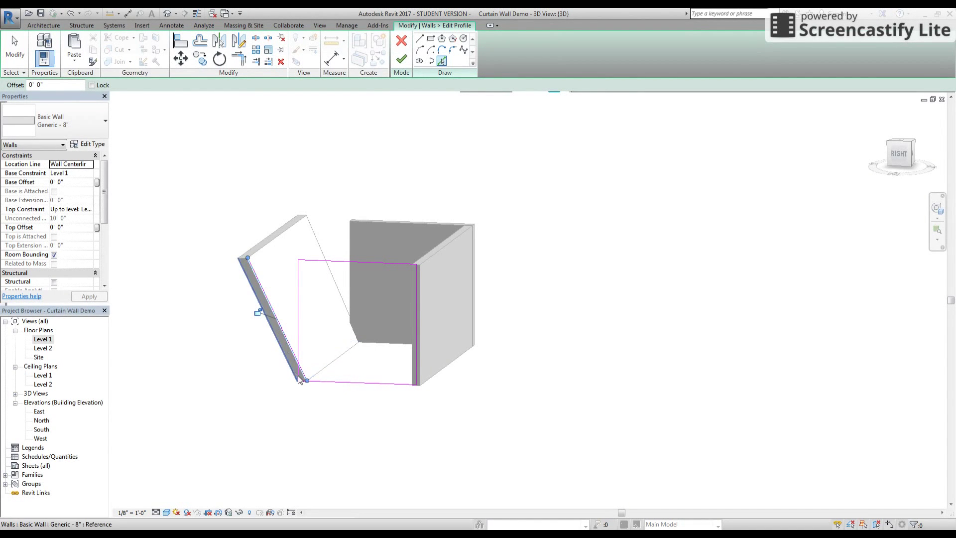
key(Escape)
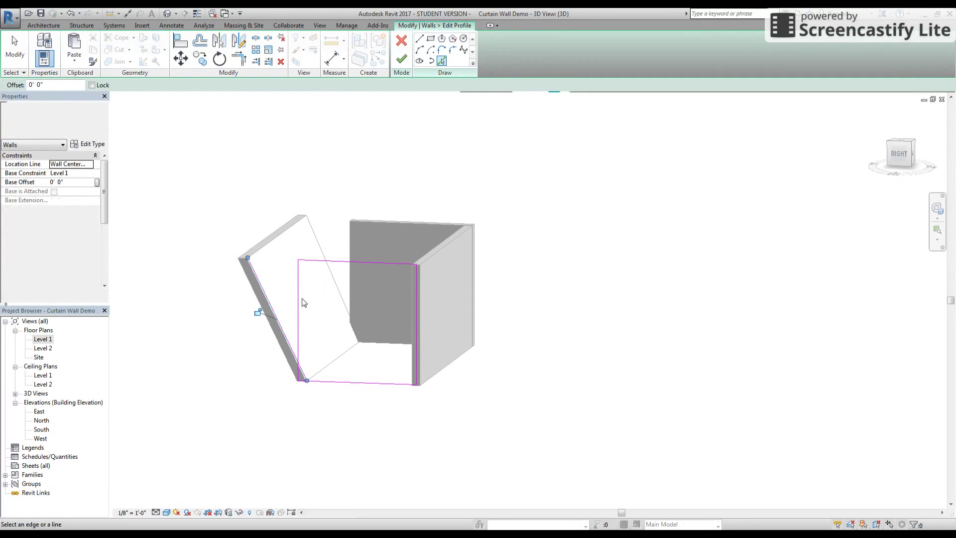
Step: Delete the vertical sketch line, extend the top and bottom lines to the slanted edge, and finish
click(298, 300)
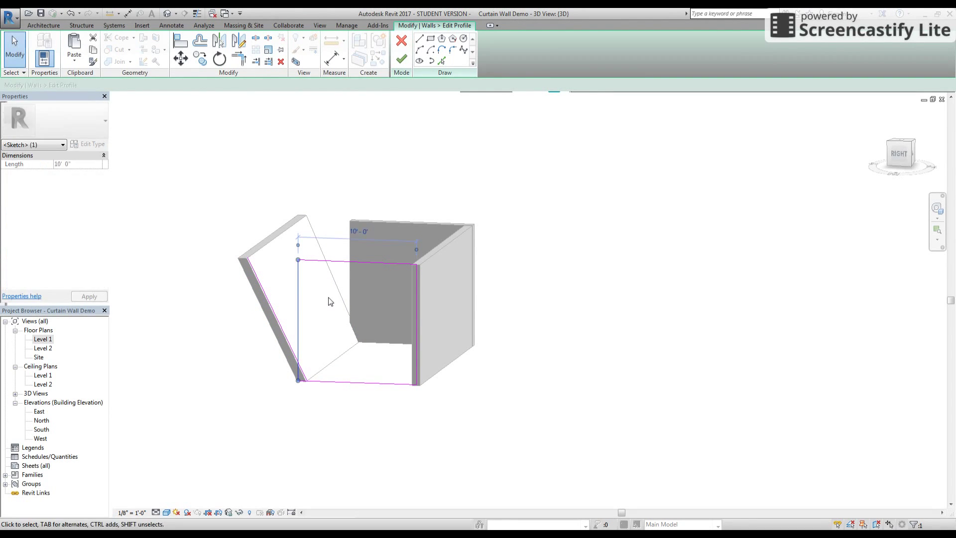
key(Delete)
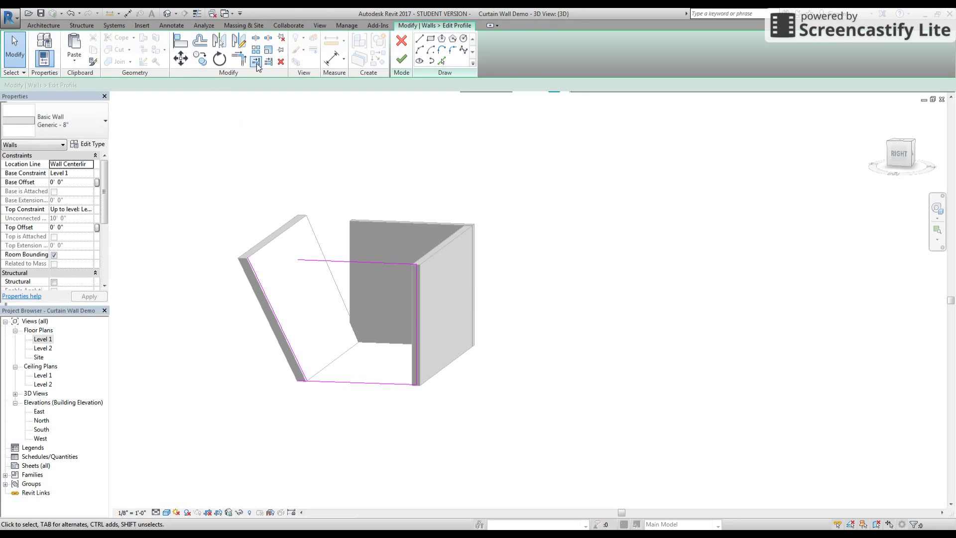
click(239, 59)
click(310, 260)
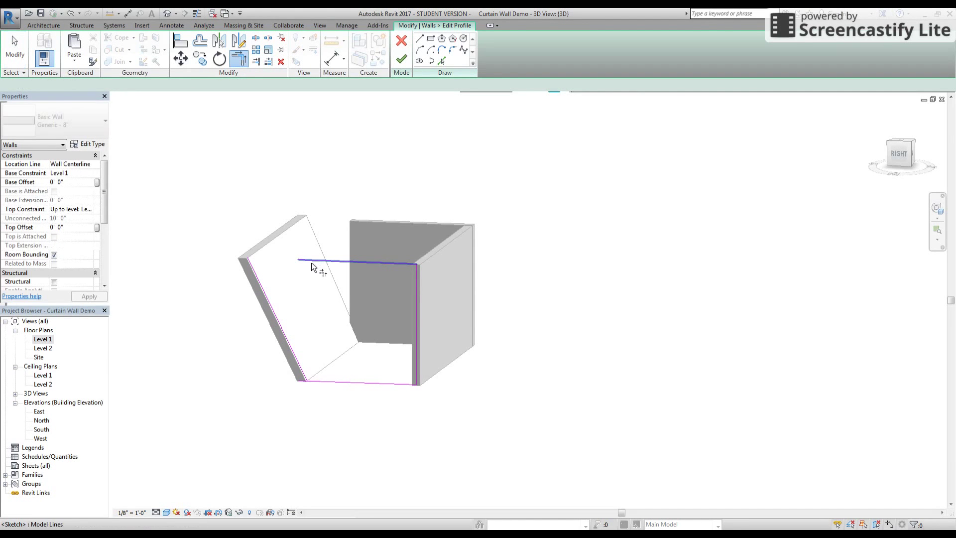
click(268, 299)
click(318, 383)
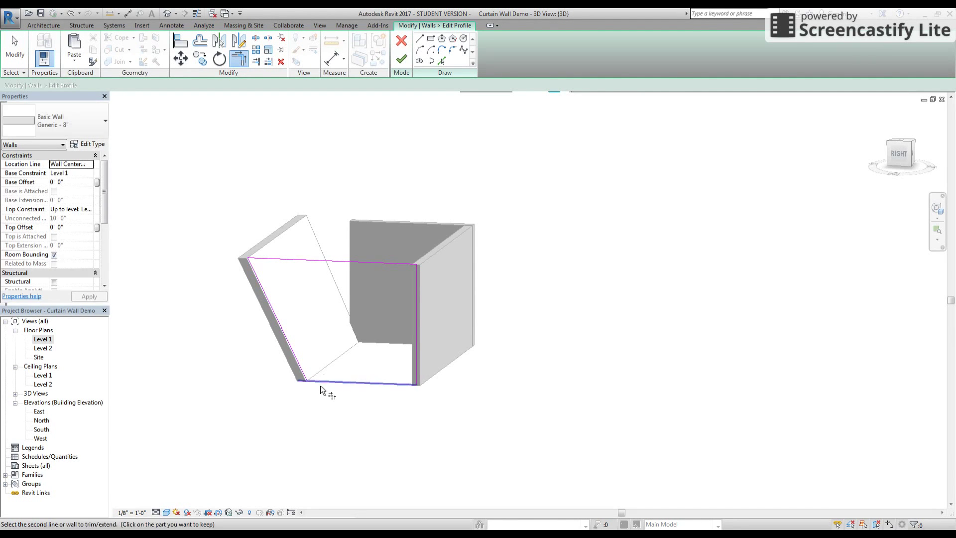
click(302, 377)
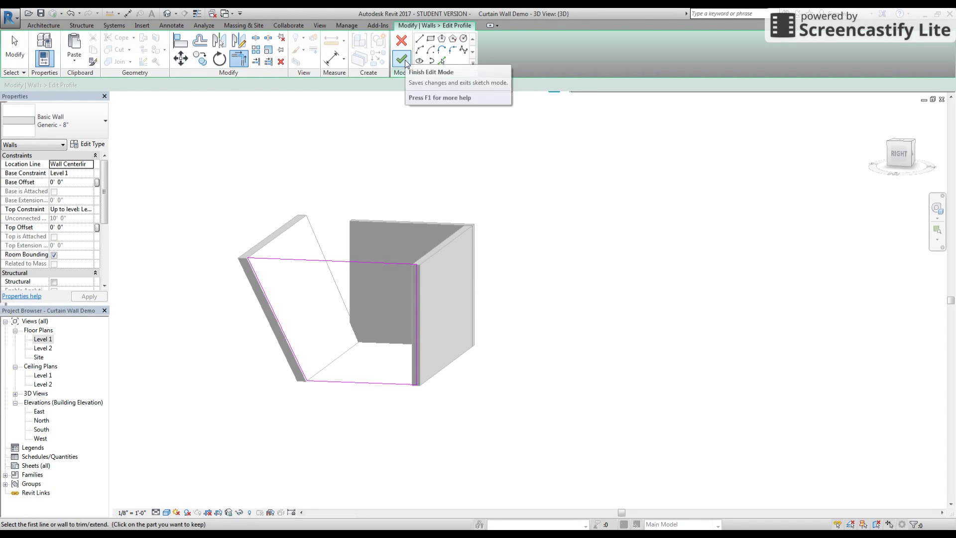
click(403, 59)
Step: Orbit the 3D view around to the left side and select the opposite end wall
click(508, 201)
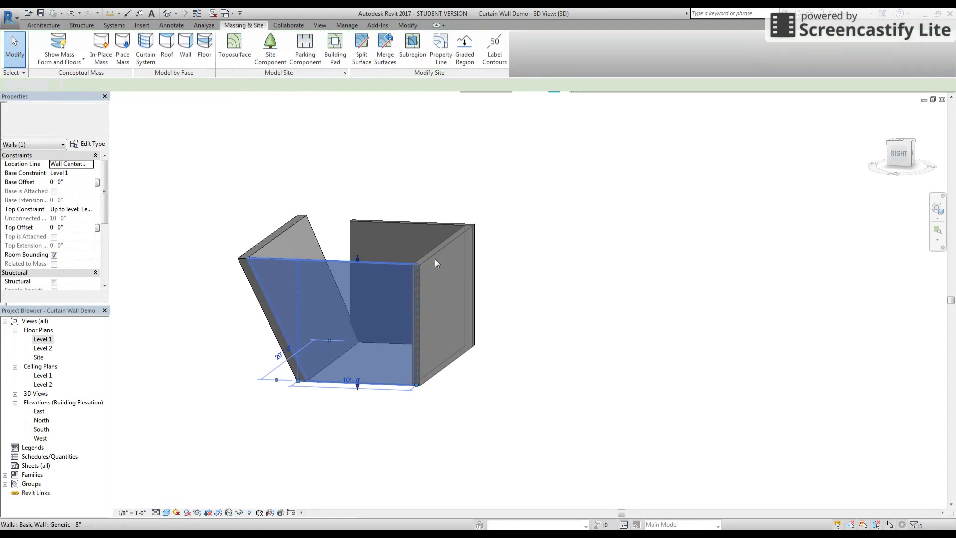
shift+middle_drag(347, 407, 319, 379)
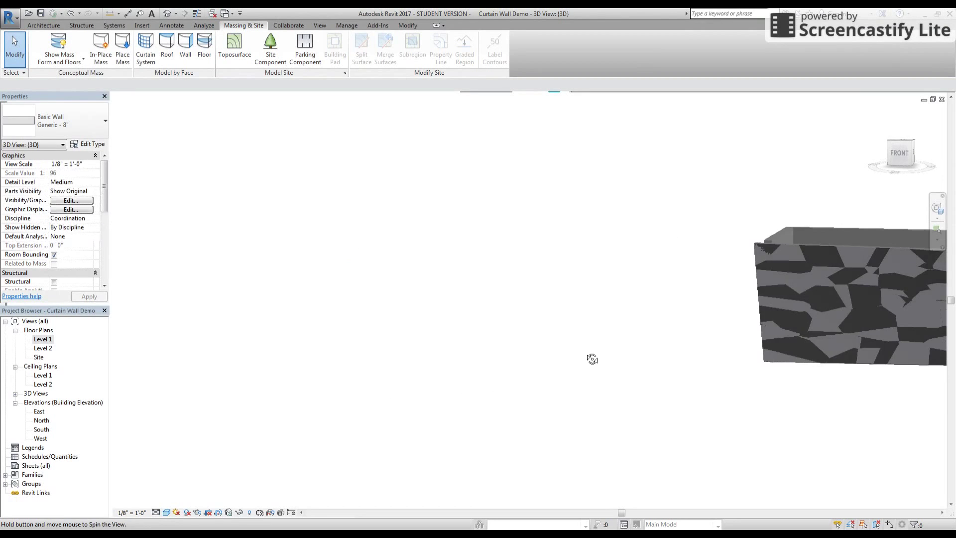
shift+middle_drag(615, 317, 595, 351)
shift+middle_drag(567, 316, 472, 345)
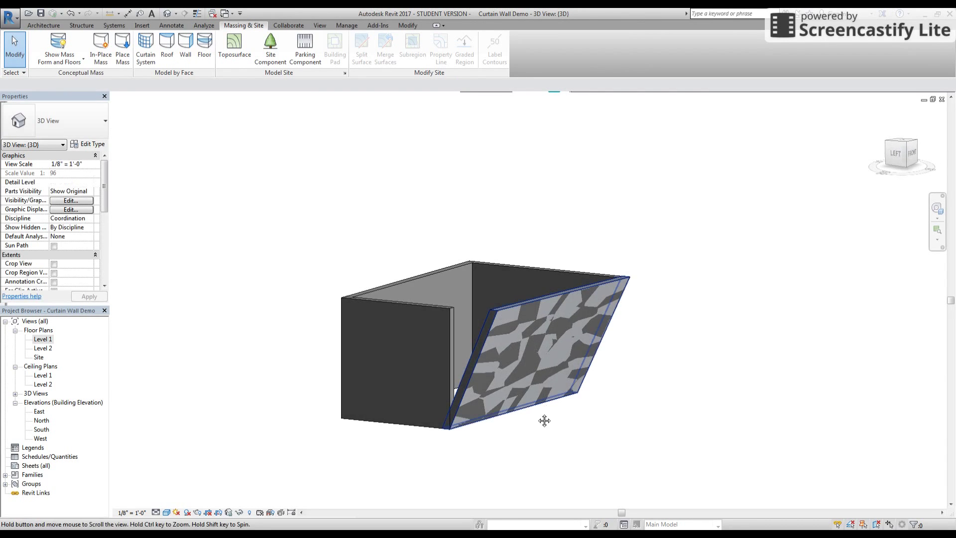
shift+middle_drag(591, 435, 606, 434)
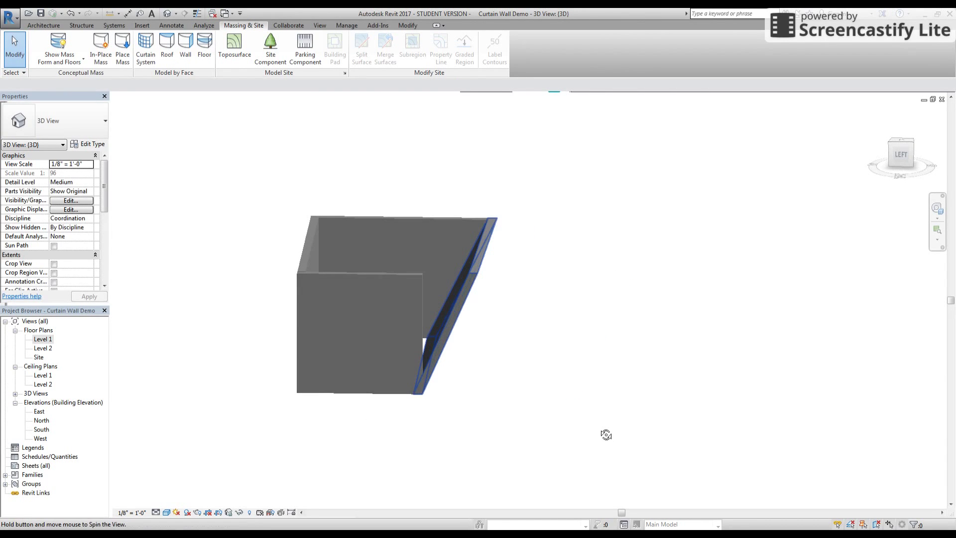
click(375, 277)
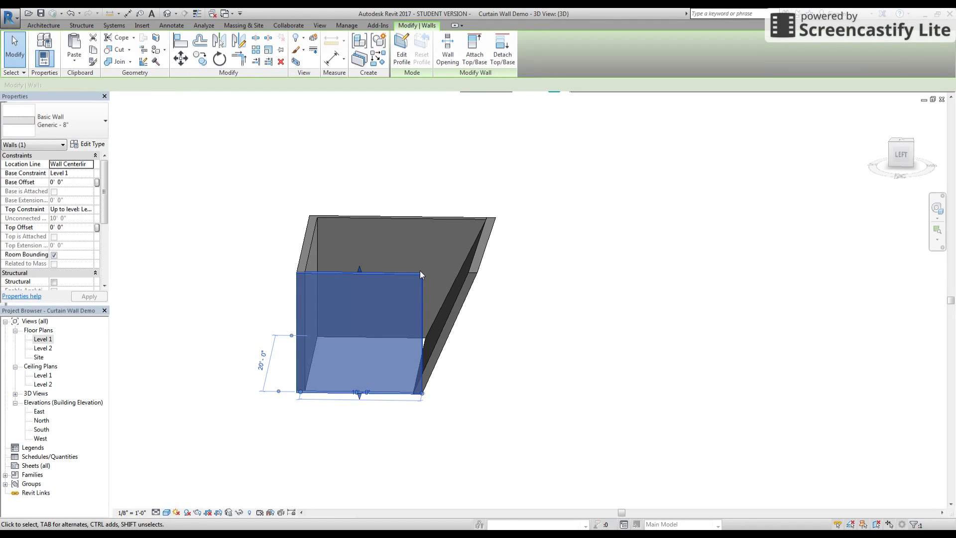
Step: Start editing the second end wall's profile and add the slanted wall's edge to the sketch
click(402, 55)
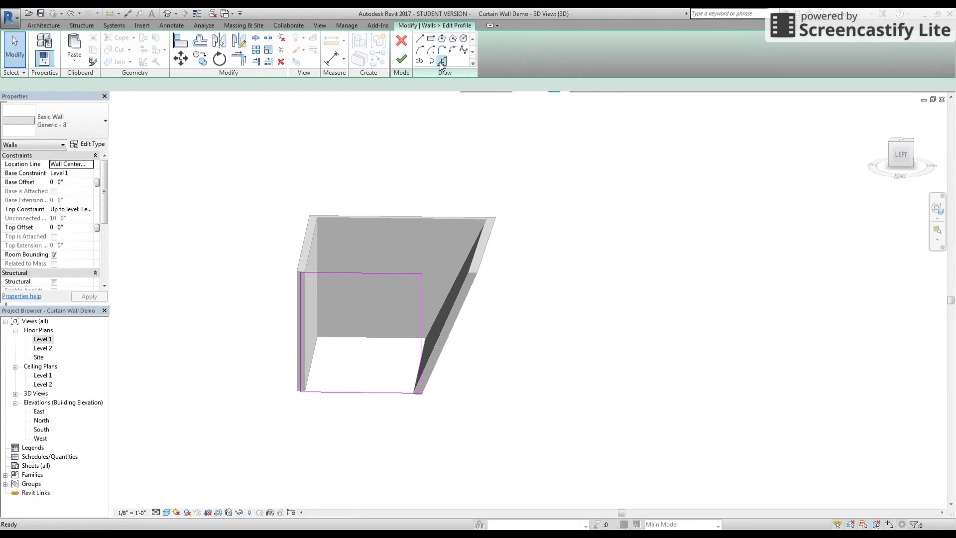
click(440, 60)
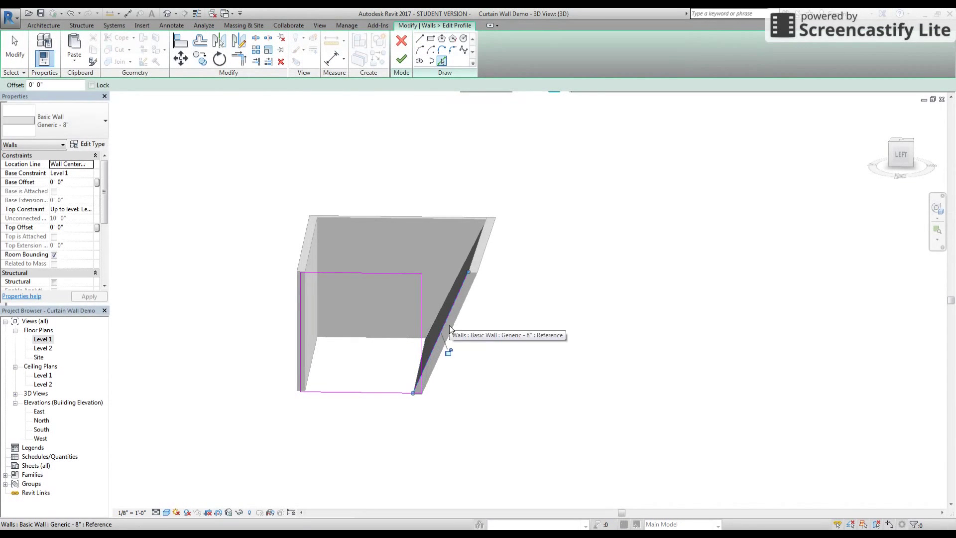
click(437, 342)
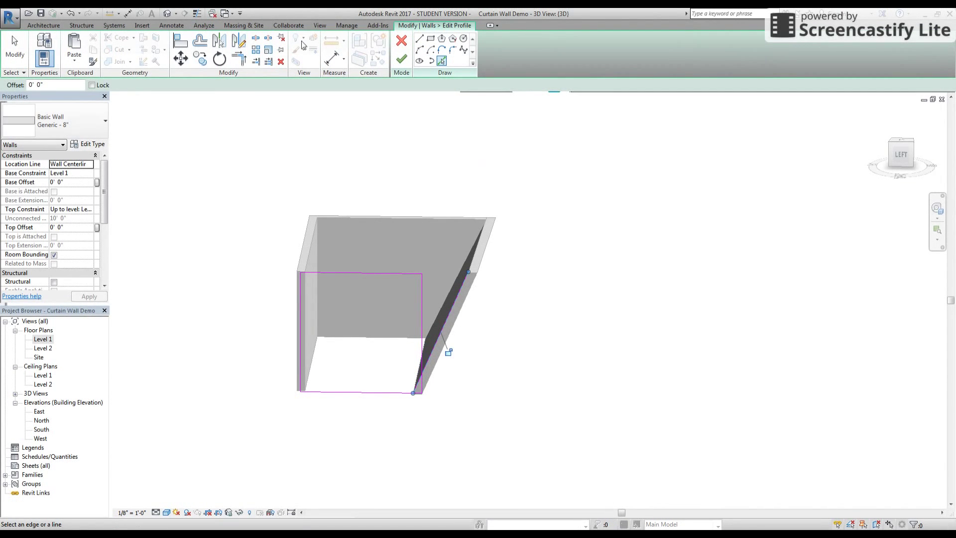
Step: Extend the top and bottom sketch edges to the slanted edge, delete the vertical line, and finish
click(240, 64)
click(407, 274)
click(462, 284)
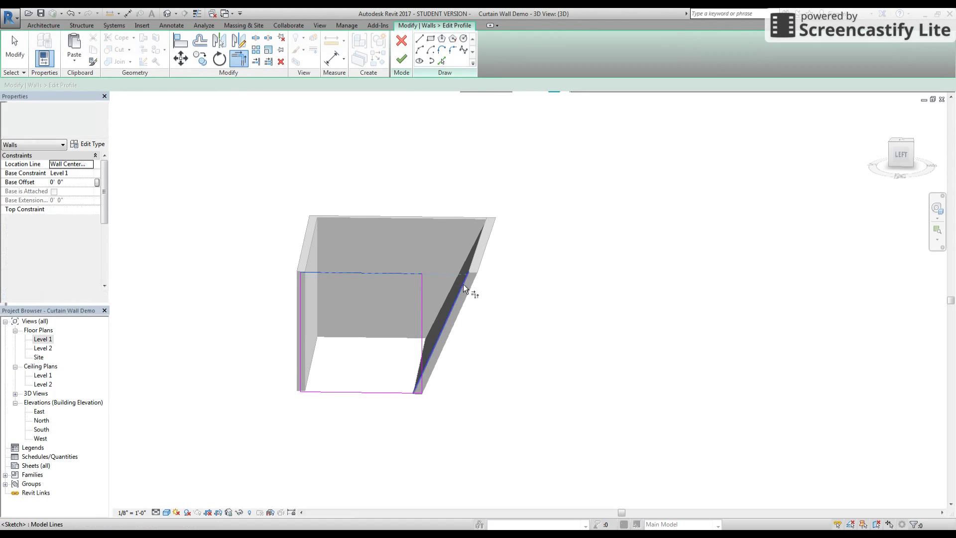
click(391, 393)
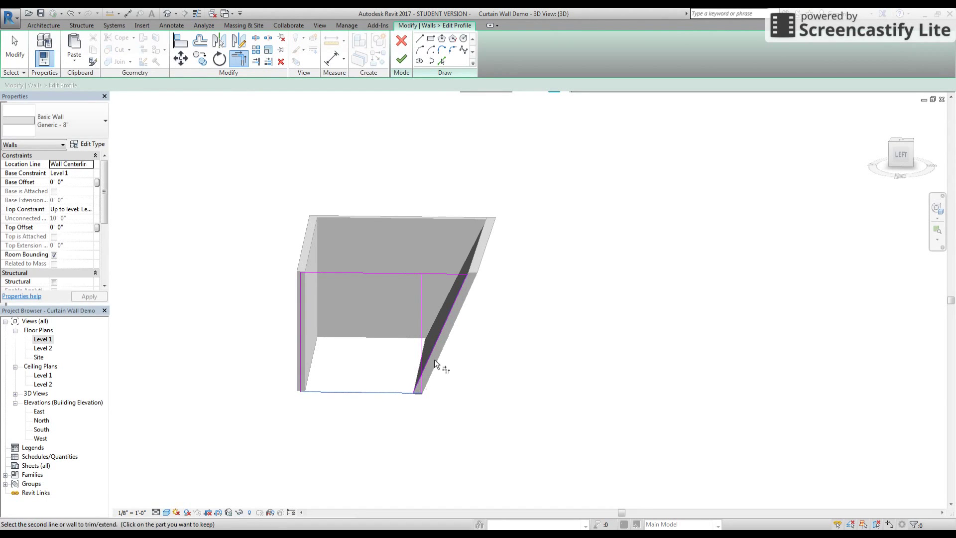
click(431, 359)
key(Escape)
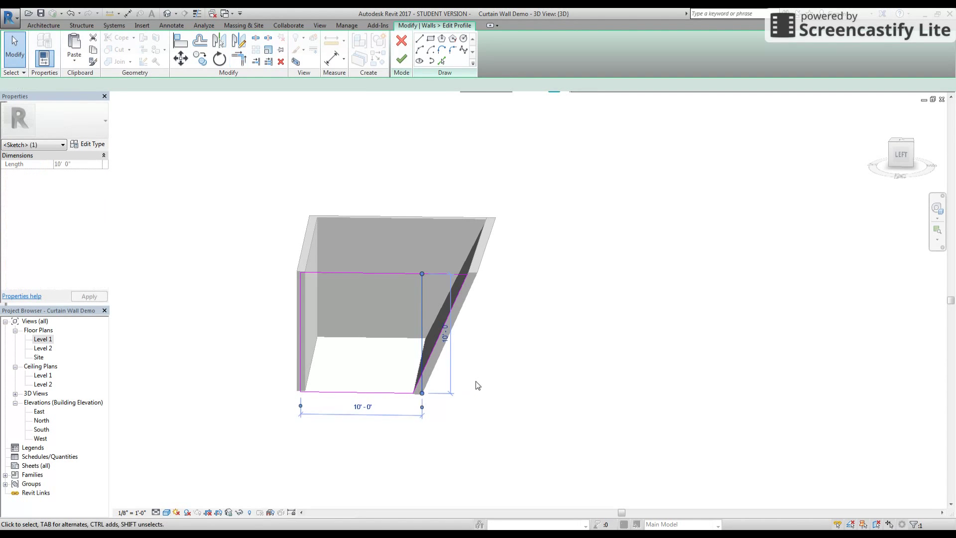
key(Delete)
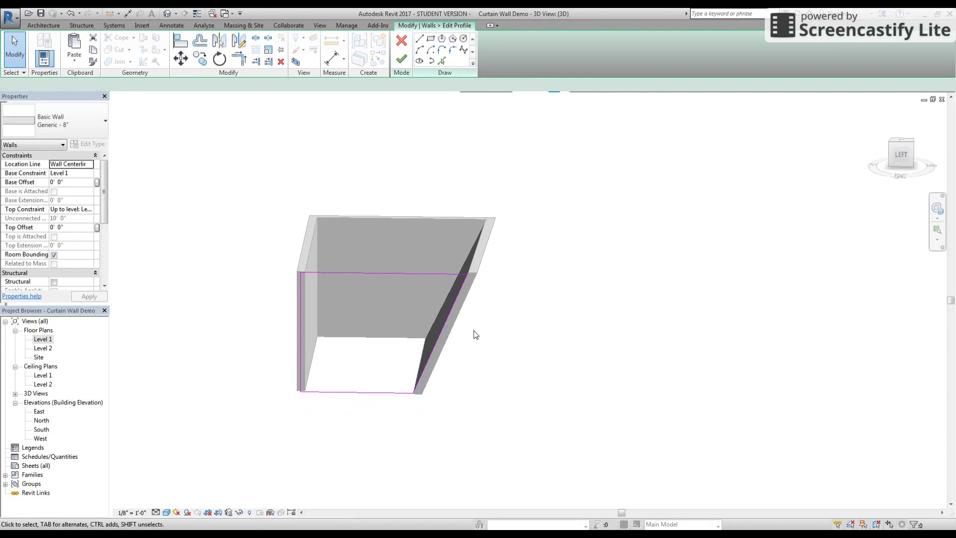
click(402, 58)
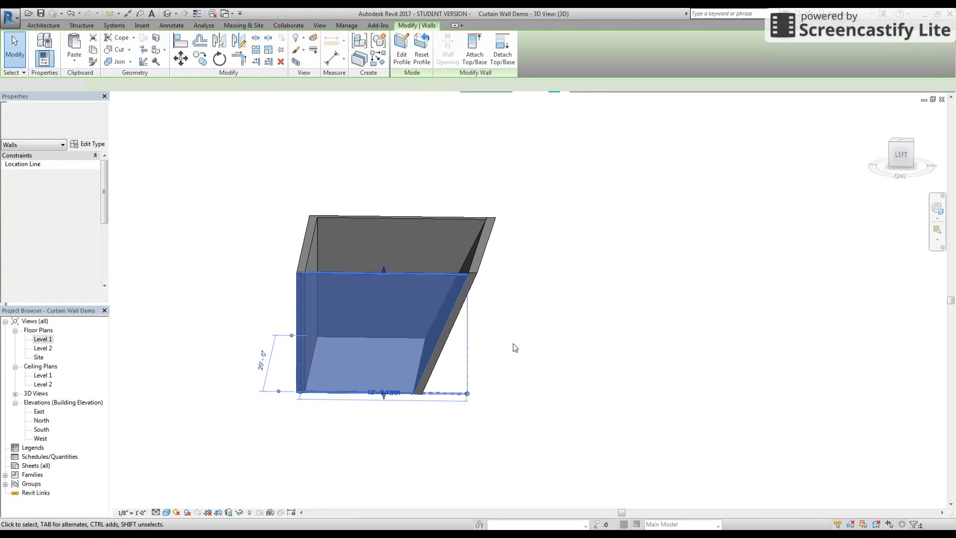
click(574, 337)
Step: Orbit and zoom the model to the RIGHT view to inspect the closed enclosure
shift+middle_drag(479, 363, 349, 379)
scroll(277, 393, up, 3)
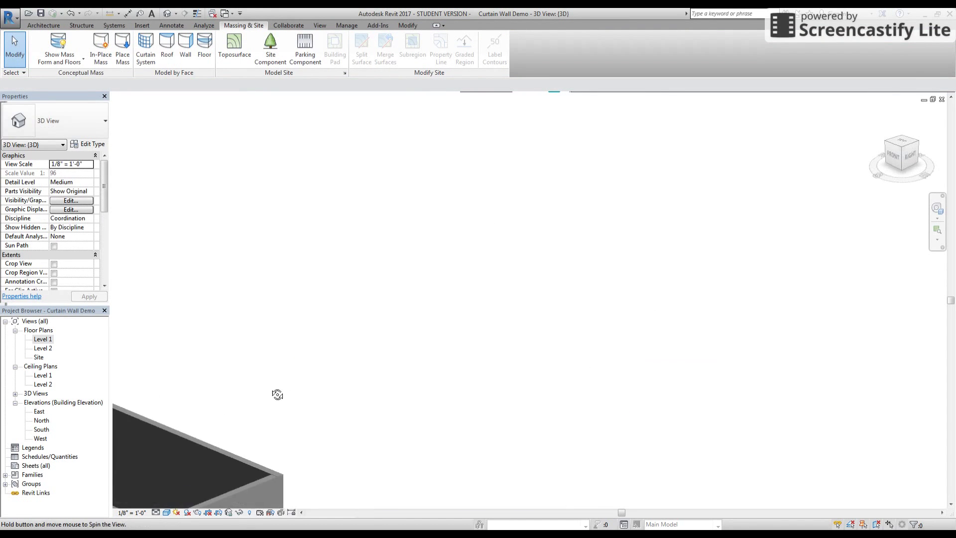
middle_drag(278, 393, 565, 301)
scroll(564, 300, down, 3)
shift+middle_drag(737, 288, 567, 276)
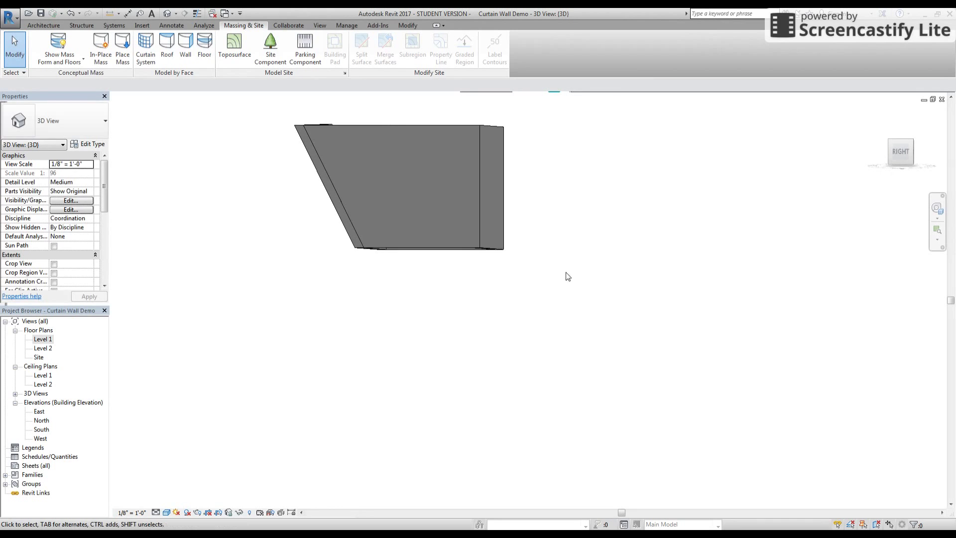